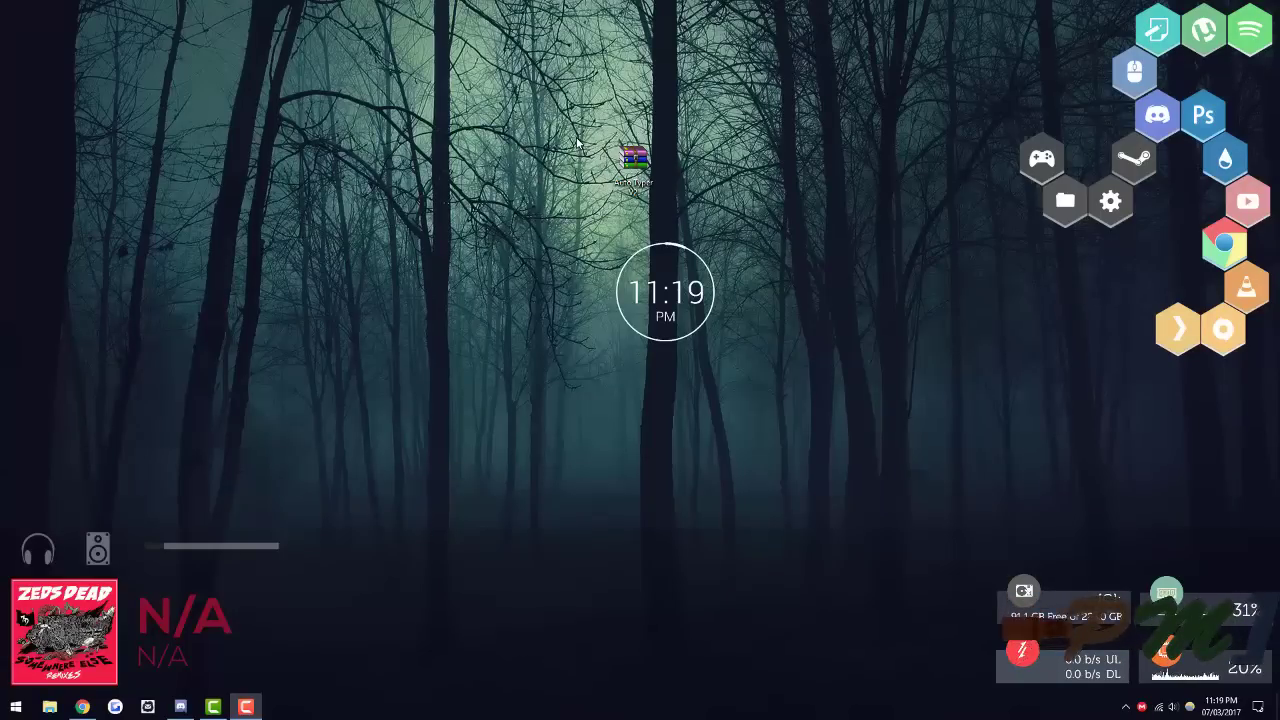
# Reposition the Auto Typer V2 archive icon near the top of the desktop.
pyautogui.moveTo(567, 120); pyautogui.dragTo(702, 212)
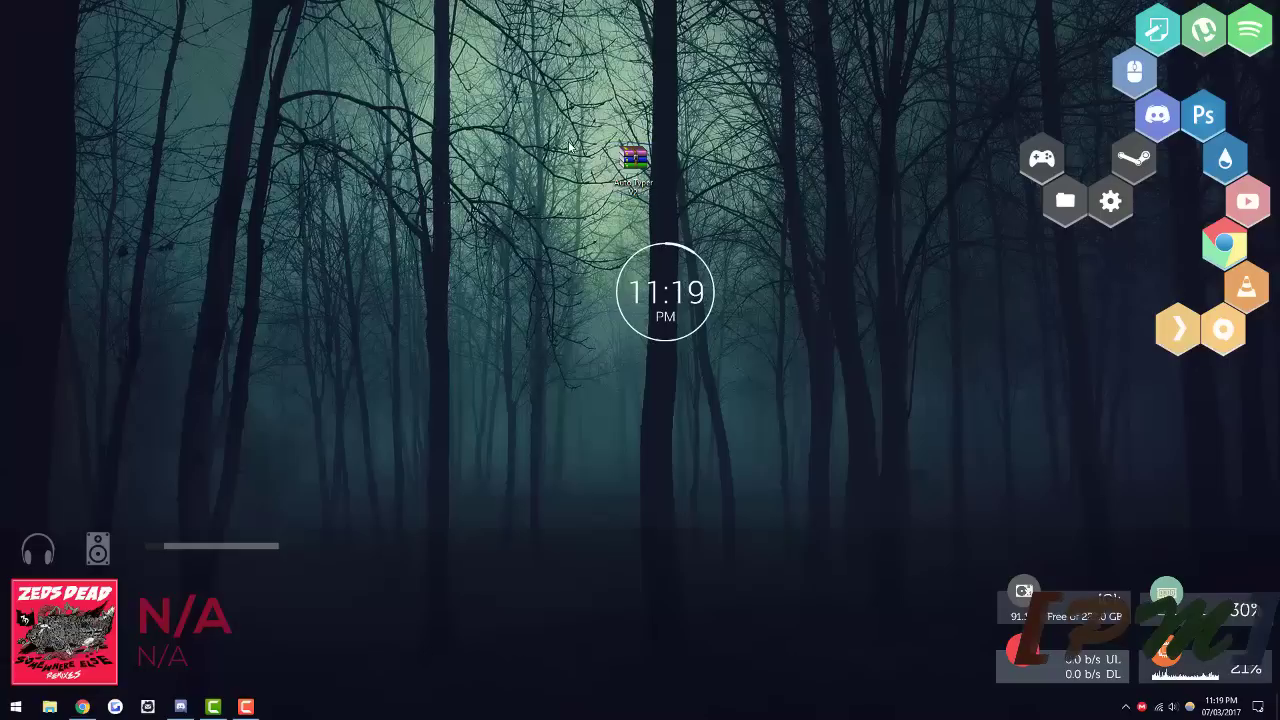
pyautogui.moveTo(636, 163); pyautogui.dragTo(630, 98)
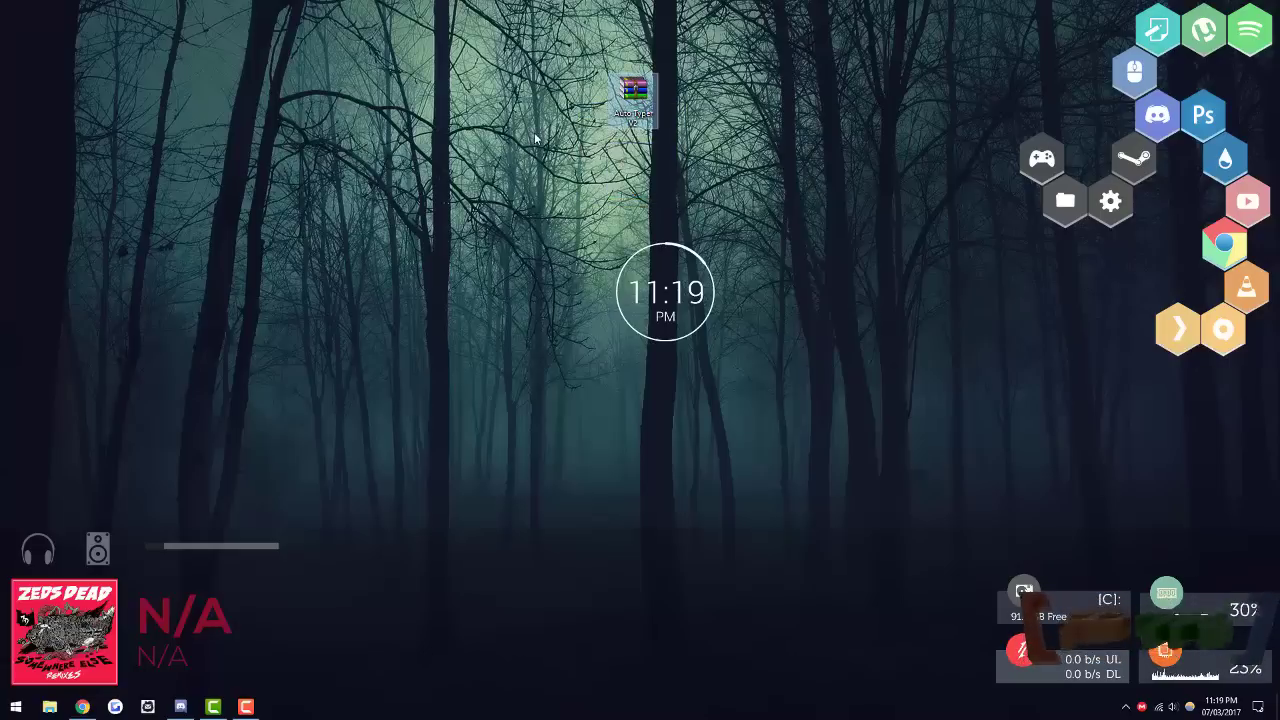
pyautogui.moveTo(703, 142)
pyautogui.mouseDown()
pyautogui.moveTo(558, 62)
pyautogui.moveTo(732, 150)
pyautogui.moveTo(592, 86)
pyautogui.moveTo(564, 52)
pyautogui.moveTo(686, 128)
pyautogui.moveTo(562, 58)
pyautogui.moveTo(688, 152)
pyautogui.mouseUp()
pyautogui.click(712, 145)
pyautogui.click(688, 152)
pyautogui.moveTo(592, 68); pyautogui.dragTo(684, 157)
pyautogui.click(684, 157)
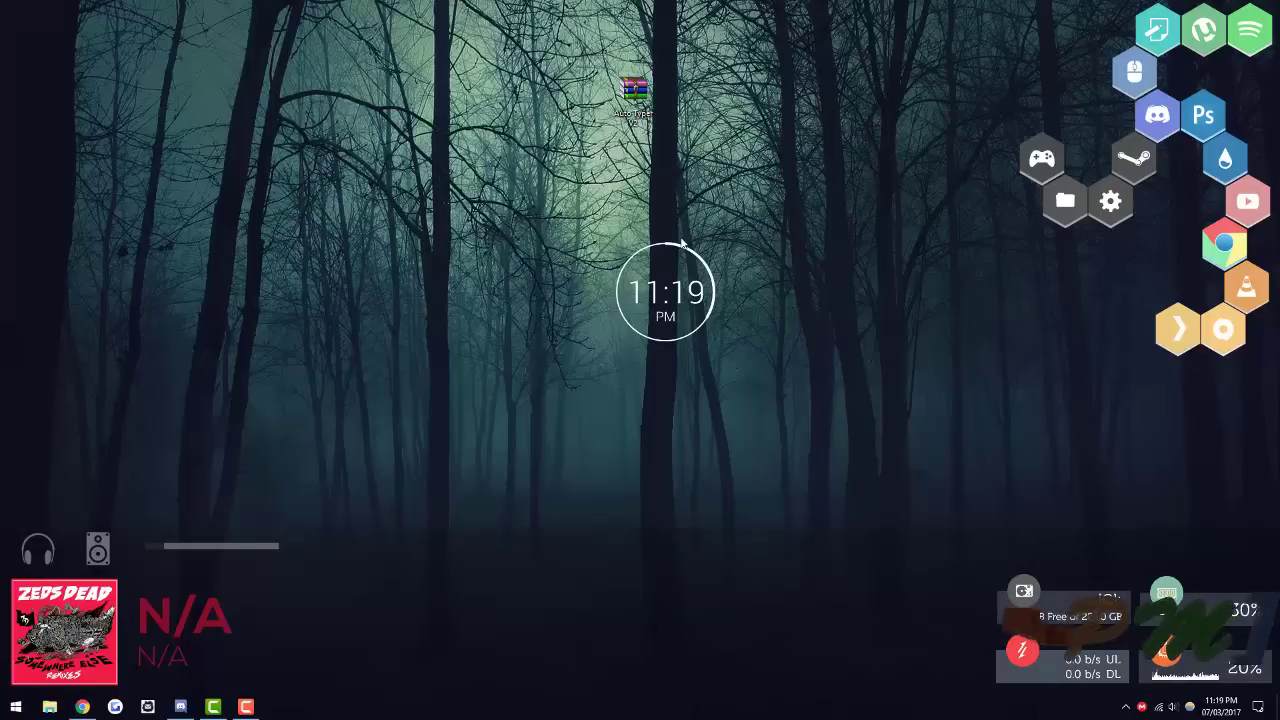
# Extract the Auto Typer V2 archive onto the desktop and place the folder beside it.
pyautogui.rightClick(618, 113)
pyautogui.click(670, 195)
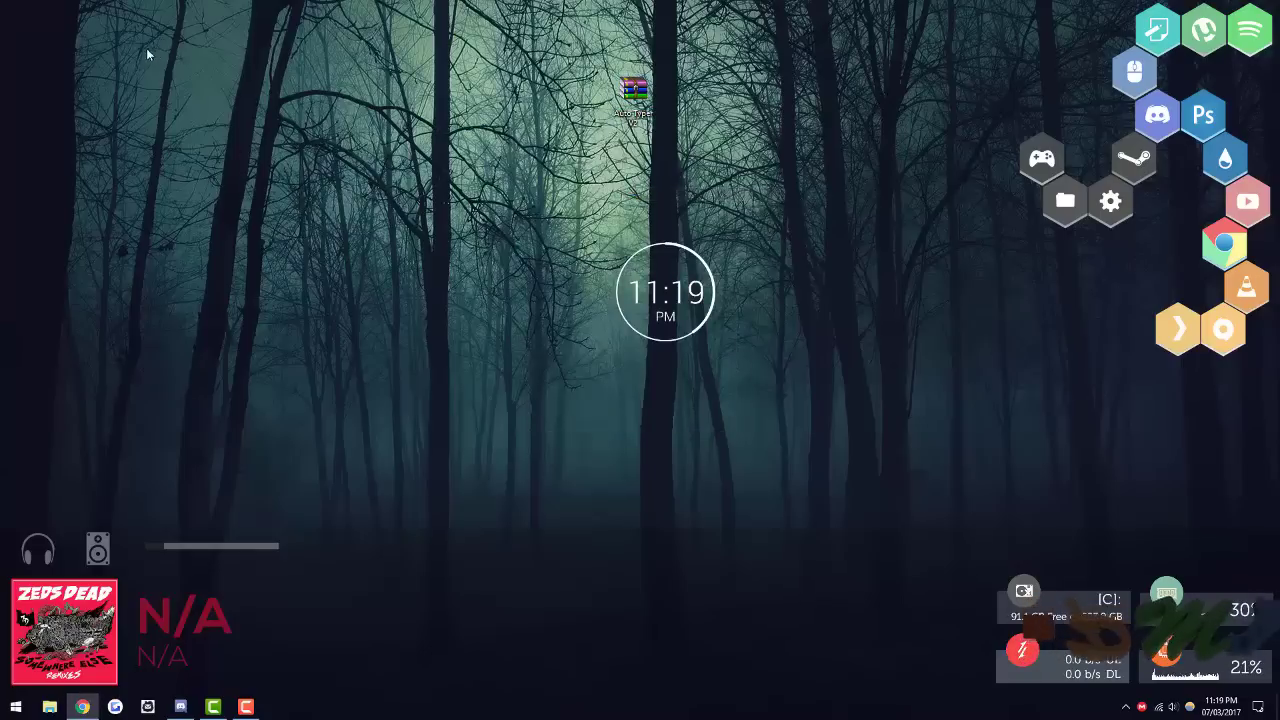
pyautogui.moveTo(24, 24); pyautogui.dragTo(572, 106)
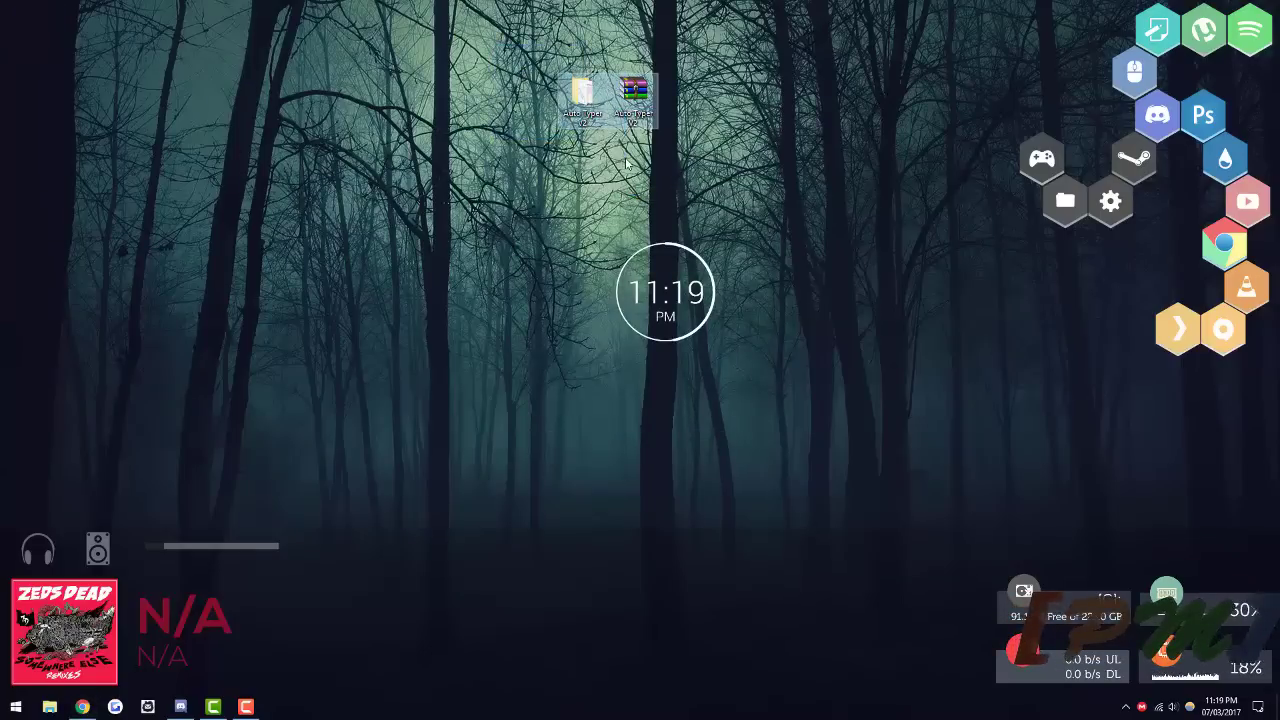
pyautogui.moveTo(450, 25); pyautogui.dragTo(606, 160)
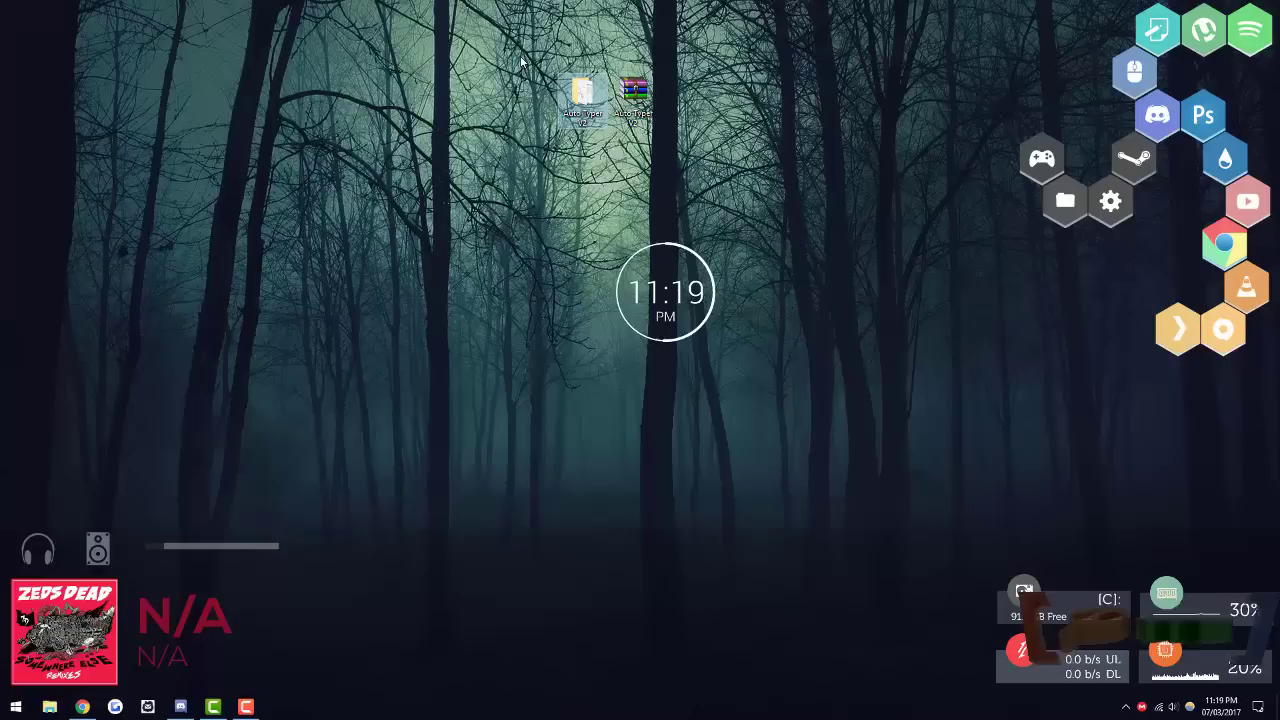
pyautogui.moveTo(510, 42); pyautogui.dragTo(516, 141)
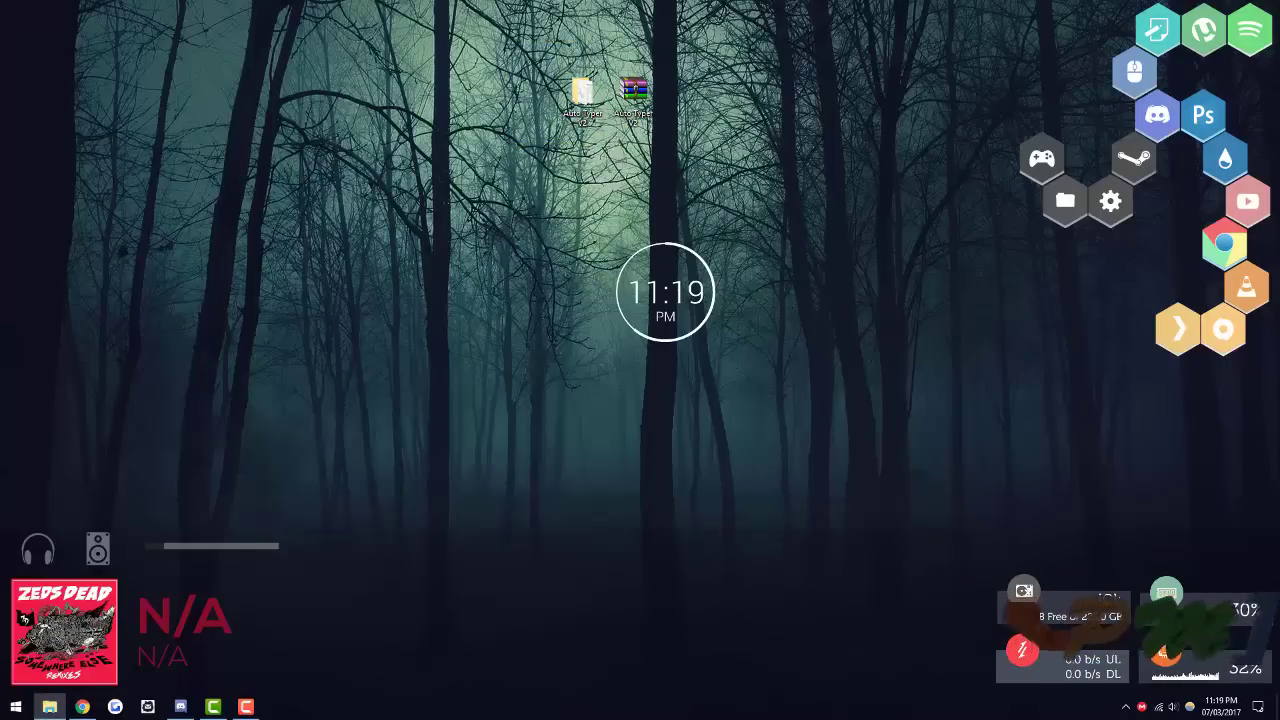
# Launch Passives Auto Typer from the extracted folder and centre its window.
pyautogui.click(49, 706)
pyautogui.doubleClick(181, 163)
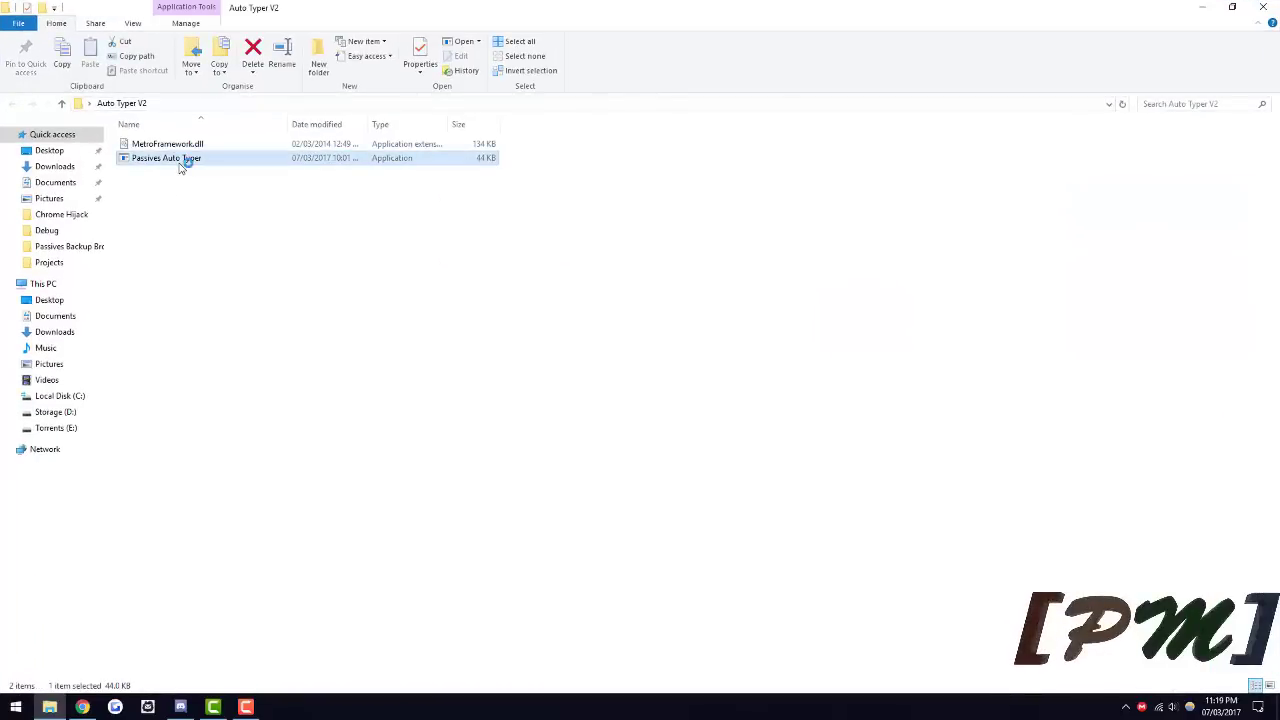
pyautogui.moveTo(70, 39); pyautogui.dragTo(625, 209)
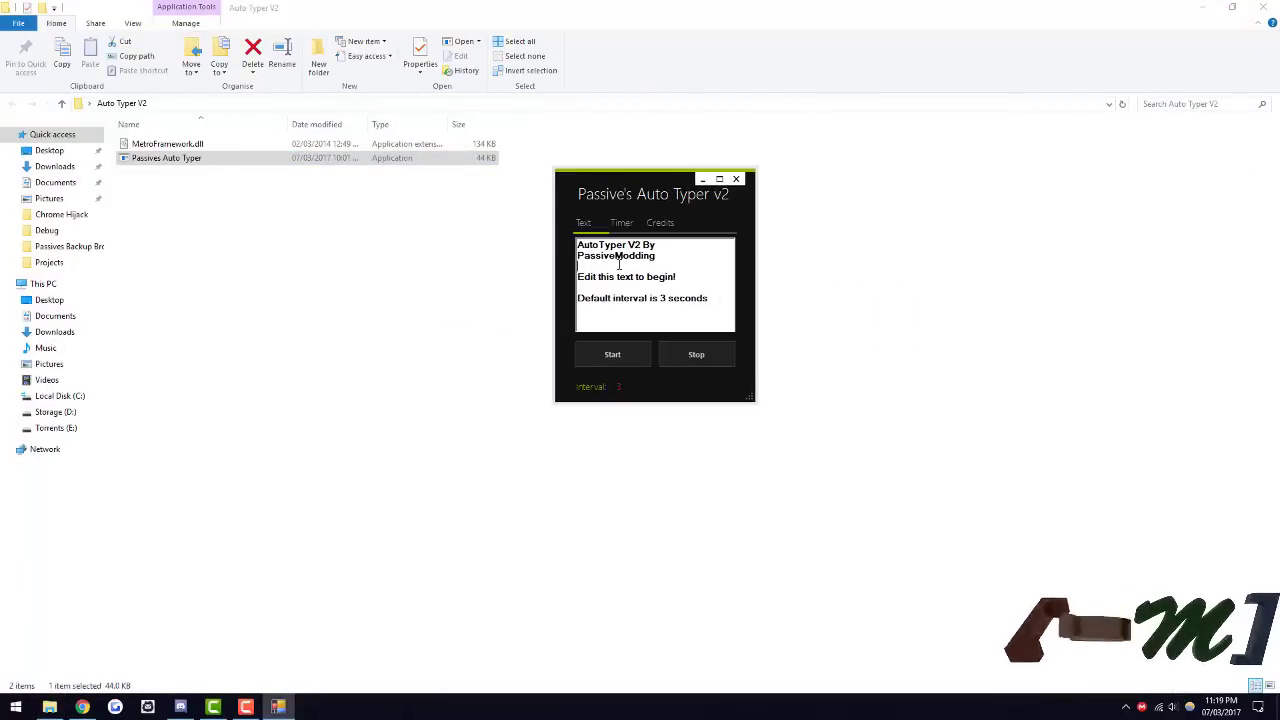
# Look through the Timer and Credits pages, then return to the default text.
pyautogui.click(622, 223)
pyautogui.click(655, 225)
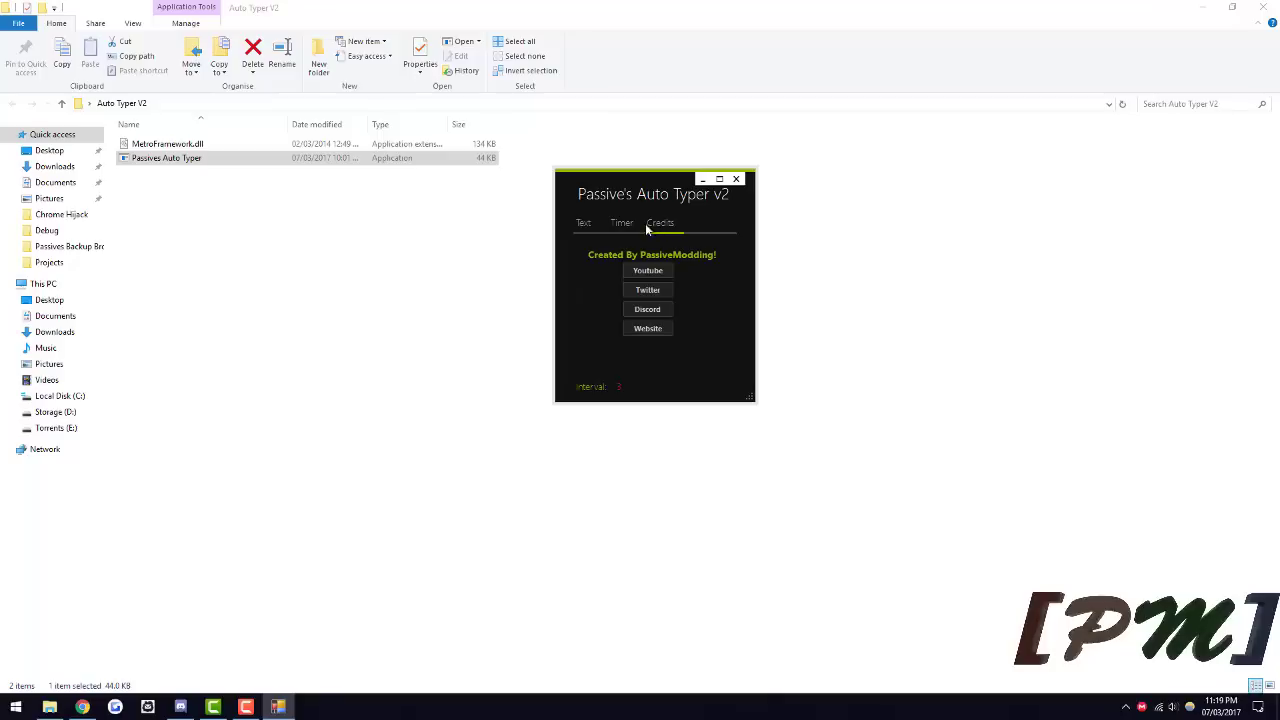
pyautogui.click(588, 224)
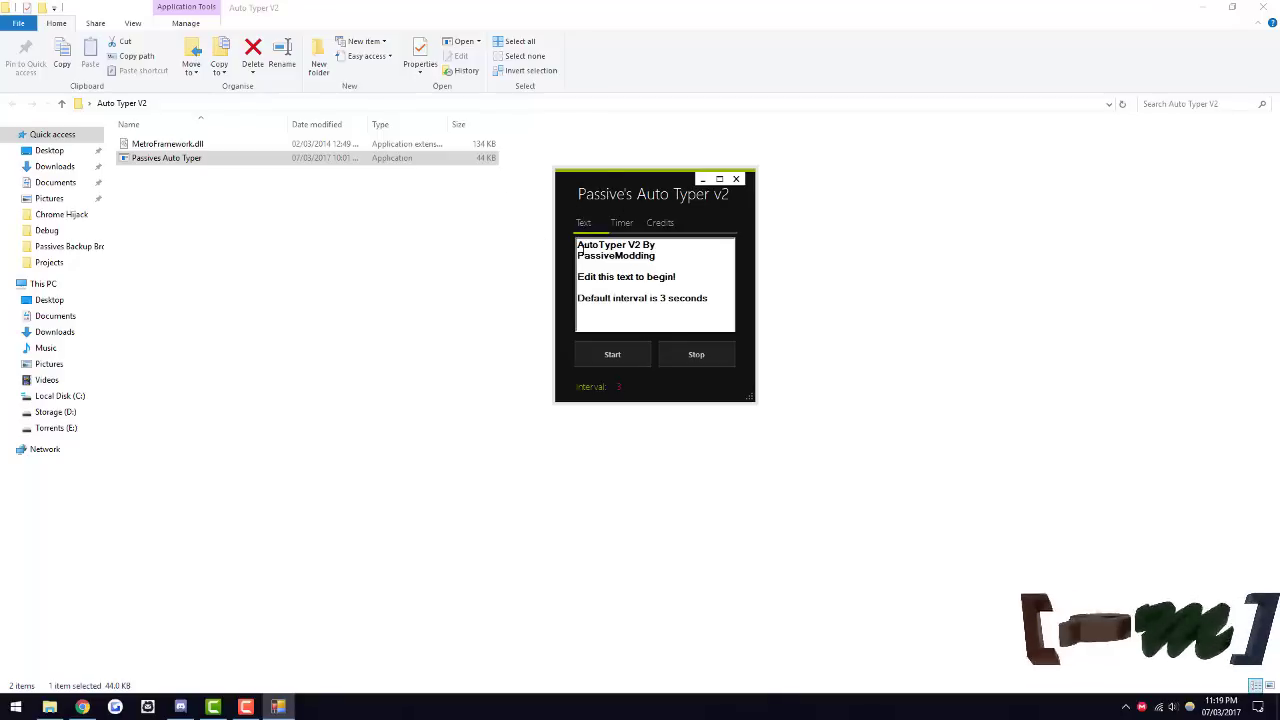
pyautogui.moveTo(577, 245); pyautogui.dragTo(705, 300)
pyautogui.click(669, 300)
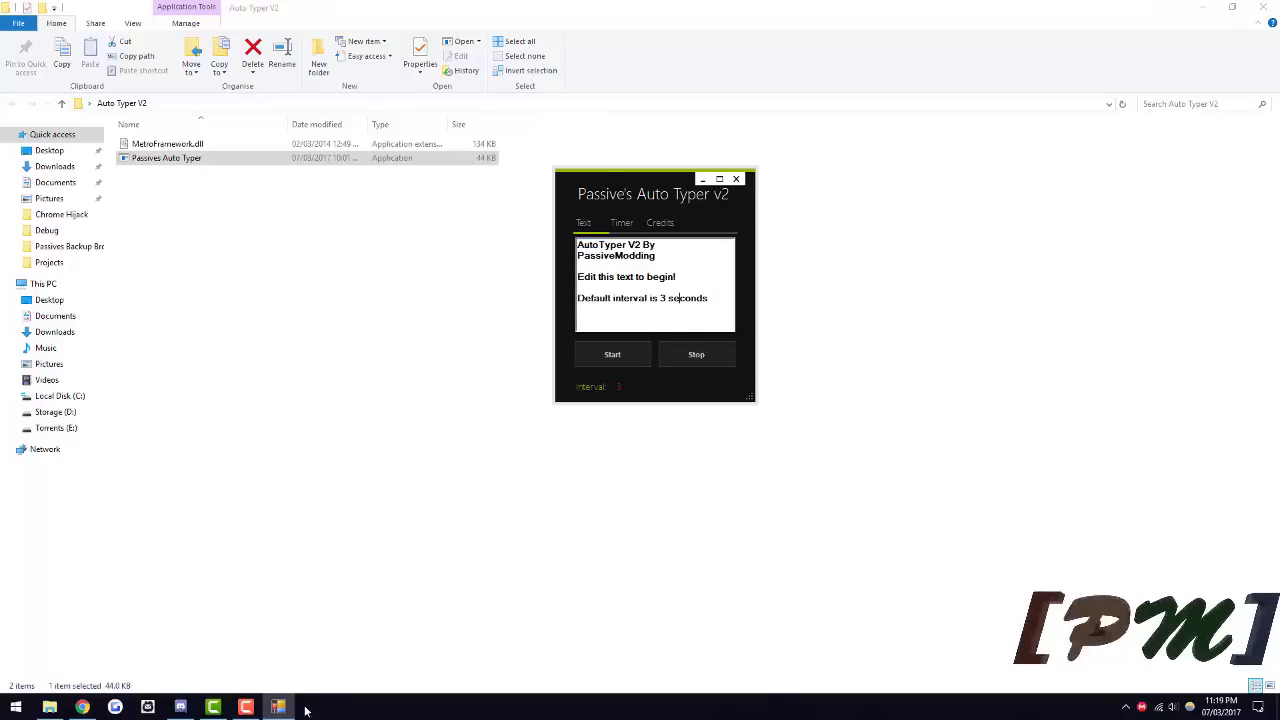
# Place the Auto Typer window over the #lel-passive Discord channel list.
pyautogui.click(180, 707)
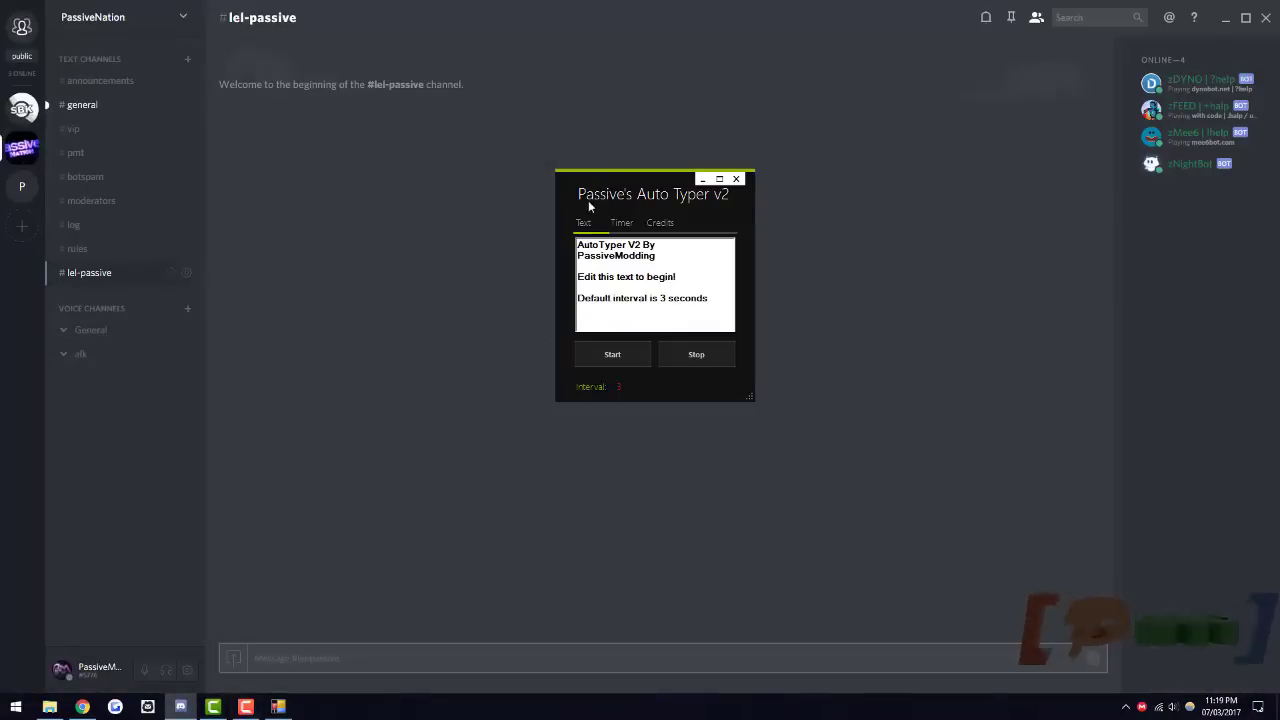
pyautogui.moveTo(588, 200); pyautogui.dragTo(47, 50)
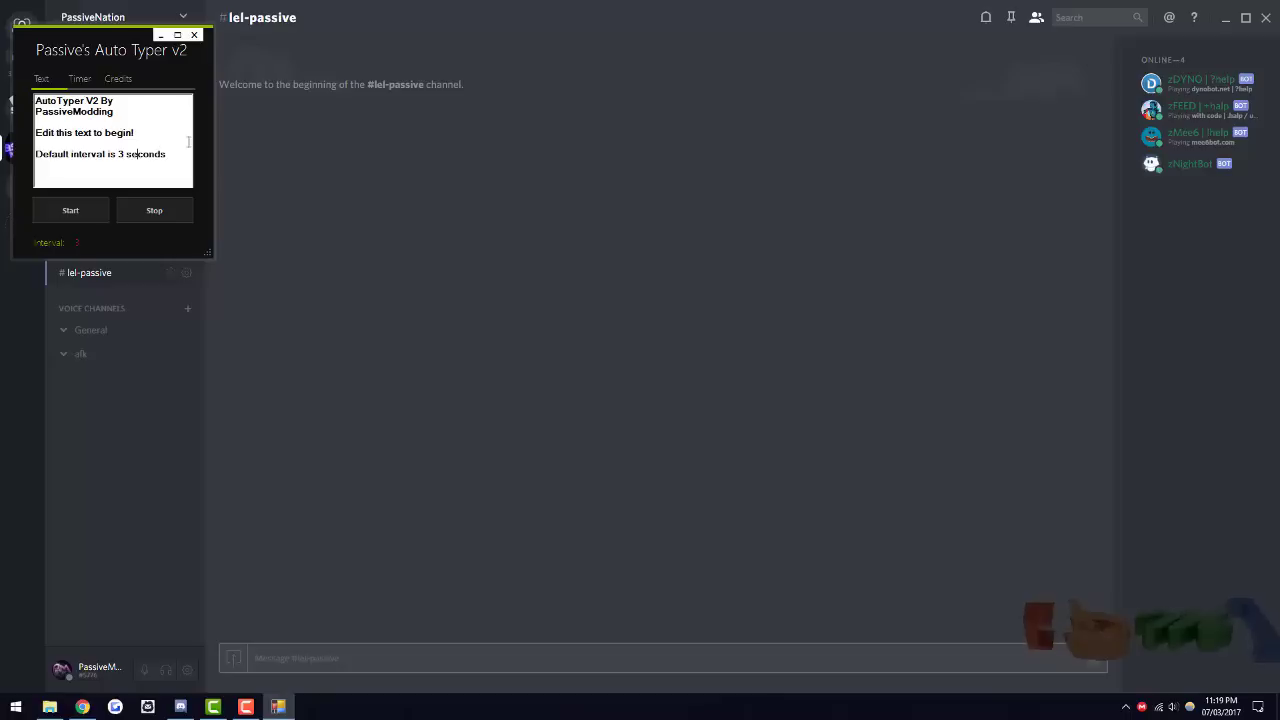
pyautogui.click(199, 130)
pyautogui.click(209, 172)
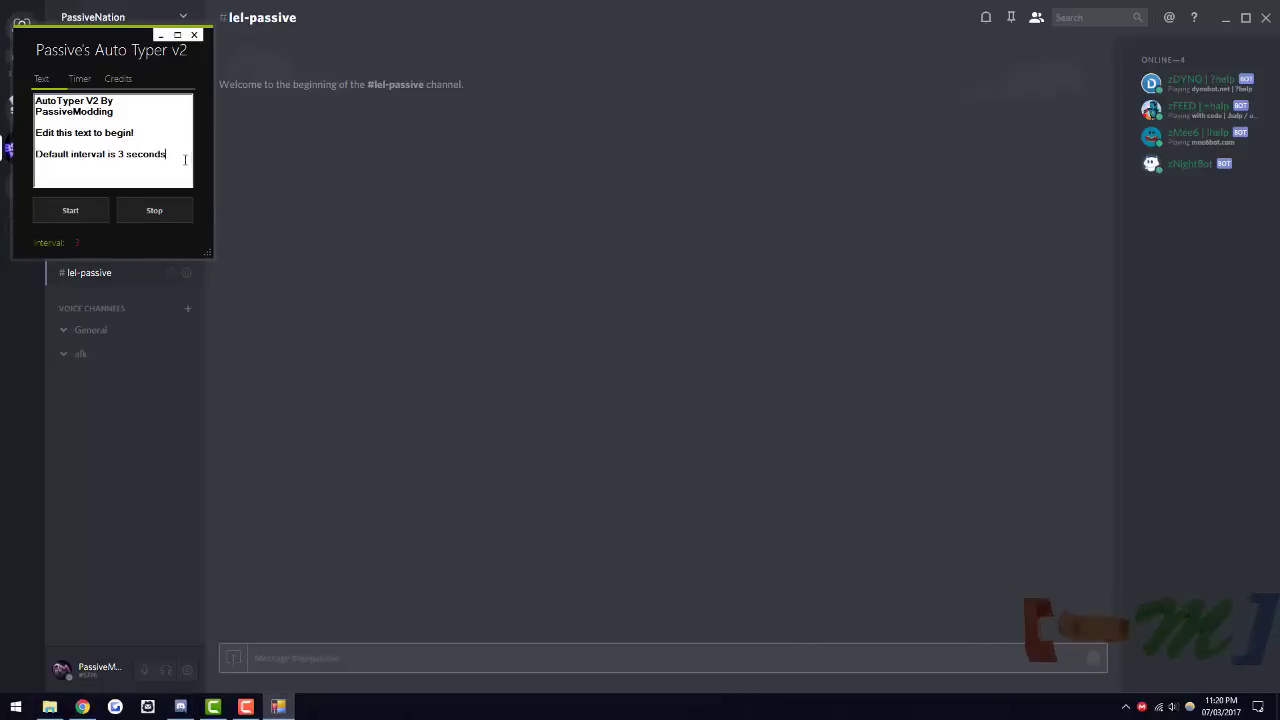
pyautogui.moveTo(185, 160); pyautogui.dragTo(35, 100)
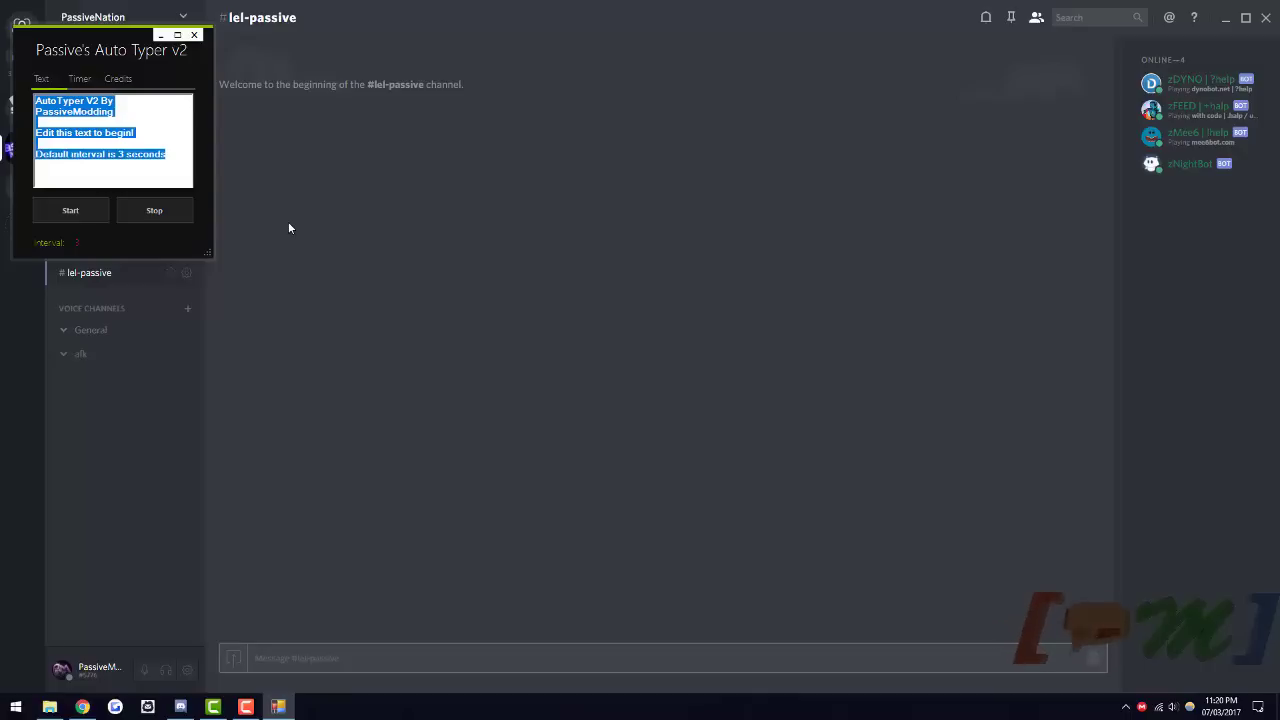
pyautogui.click(136, 132)
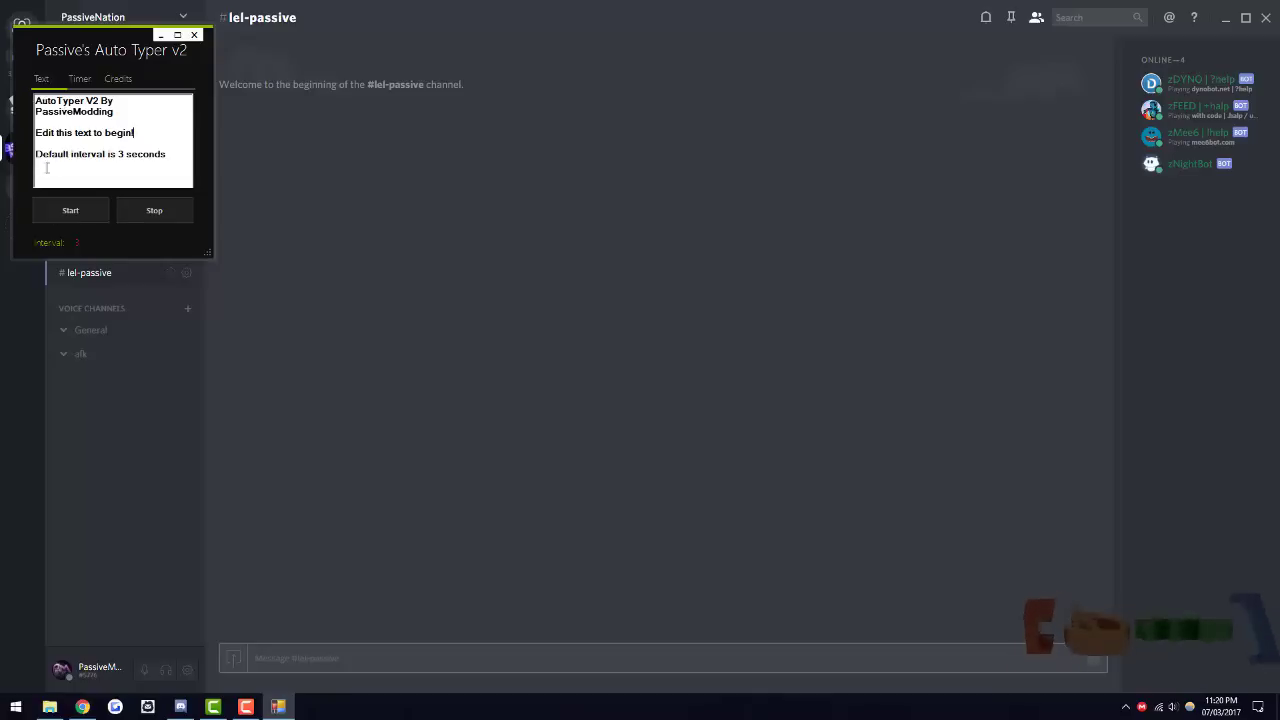
# Auto-type the default text into Discord's message box twice, then stop it.
pyautogui.click(70, 210)
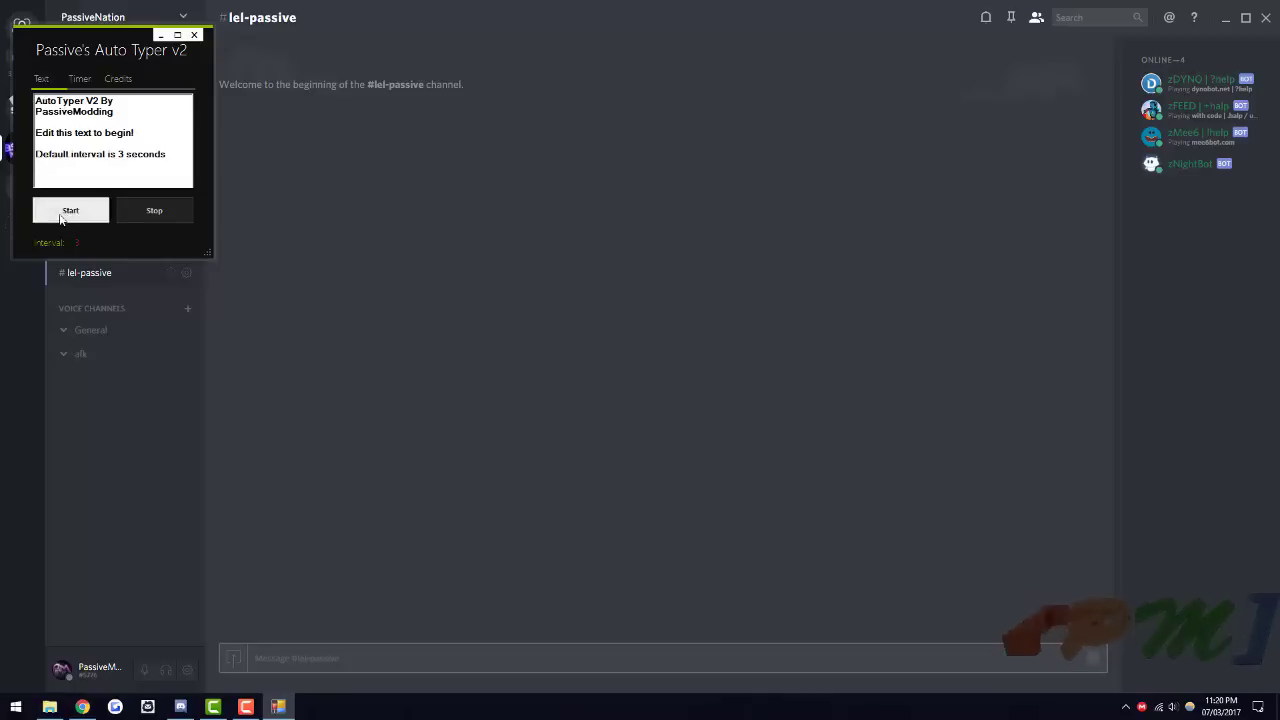
pyautogui.click(295, 653)
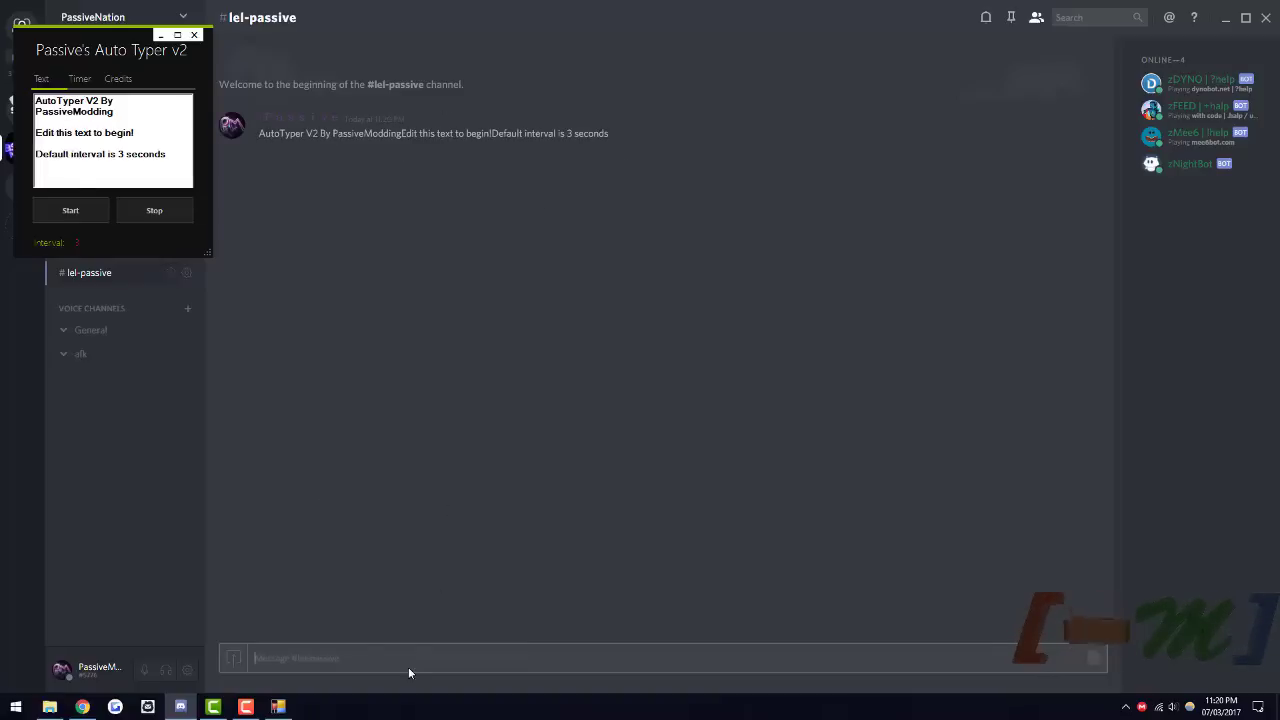
pyautogui.click(150, 210)
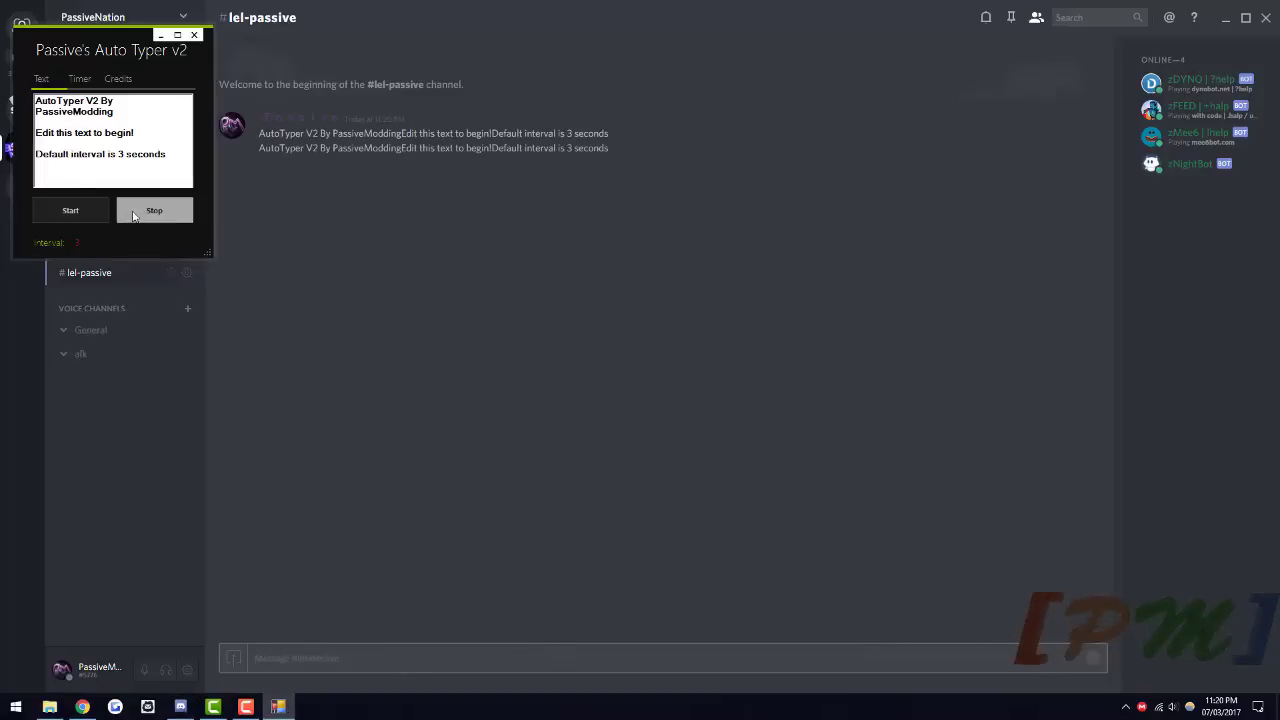
pyautogui.click(295, 658)
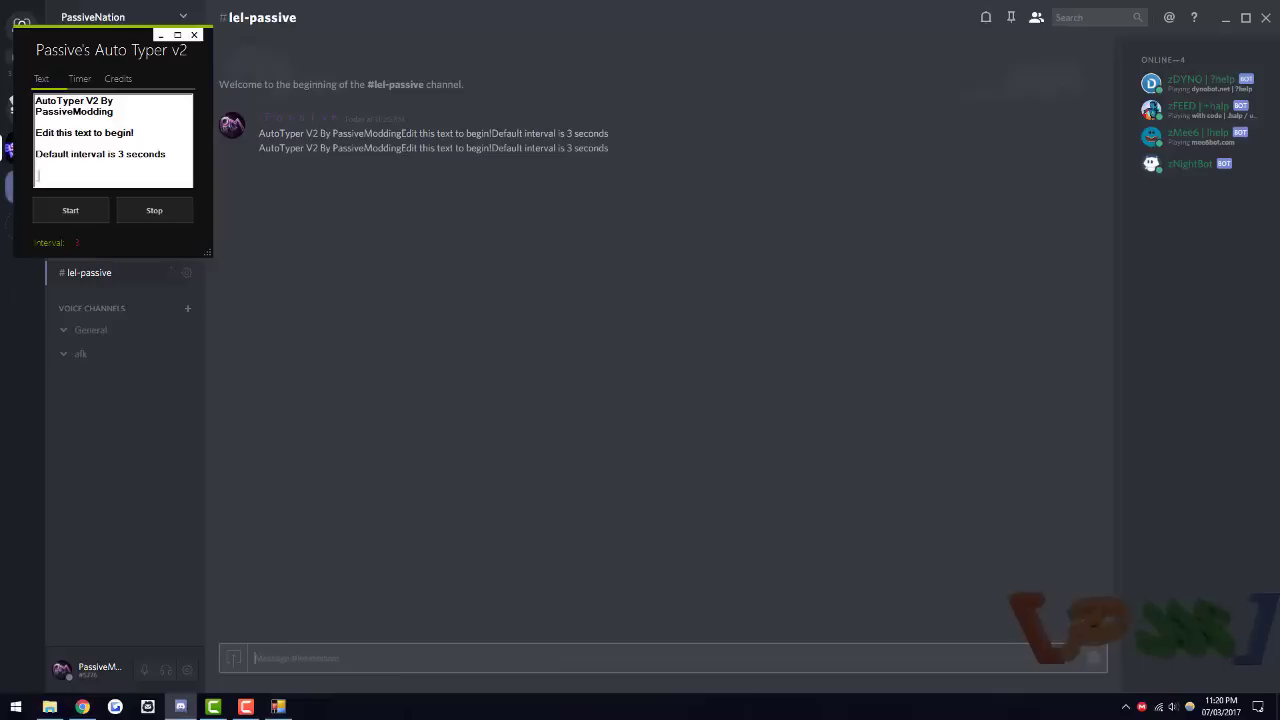
pyautogui.click(168, 159)
# Replace the message with 'Hi there Like and Sub!' and post it briefly into Discord.
pyautogui.moveTo(168, 159); pyautogui.dragTo(35, 100)
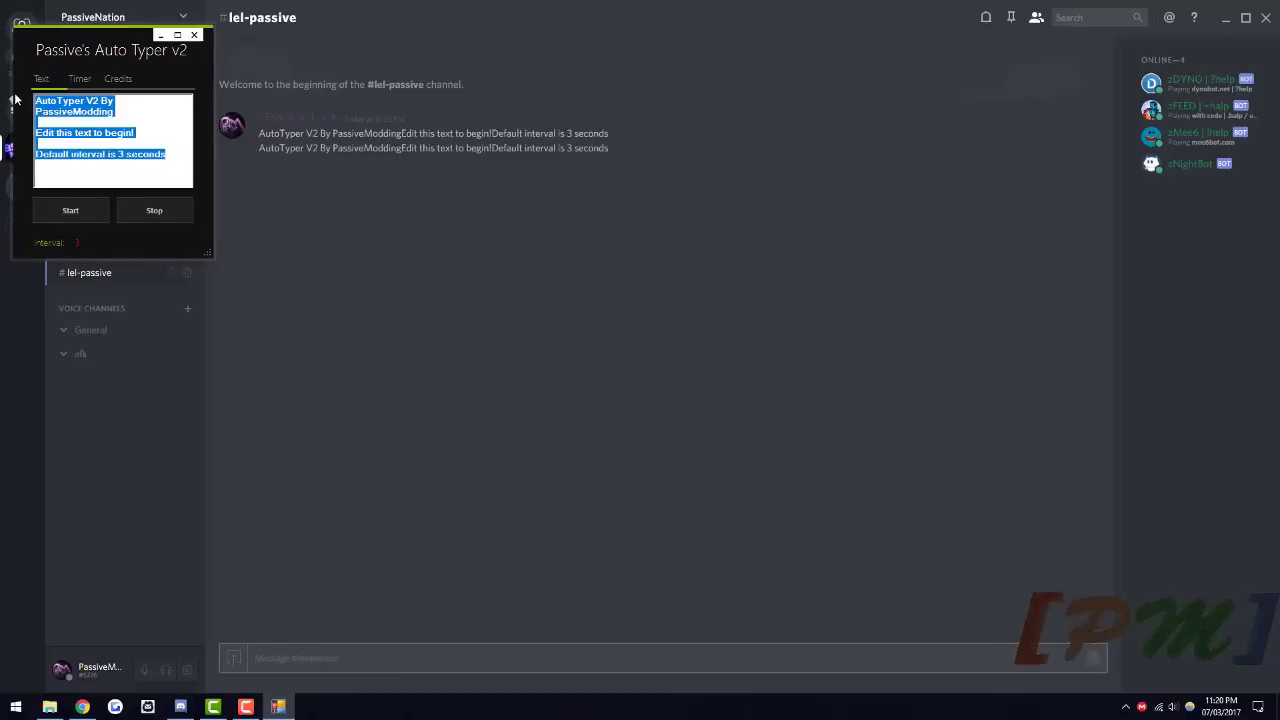
pyautogui.write('Hi there Like and Sub!')
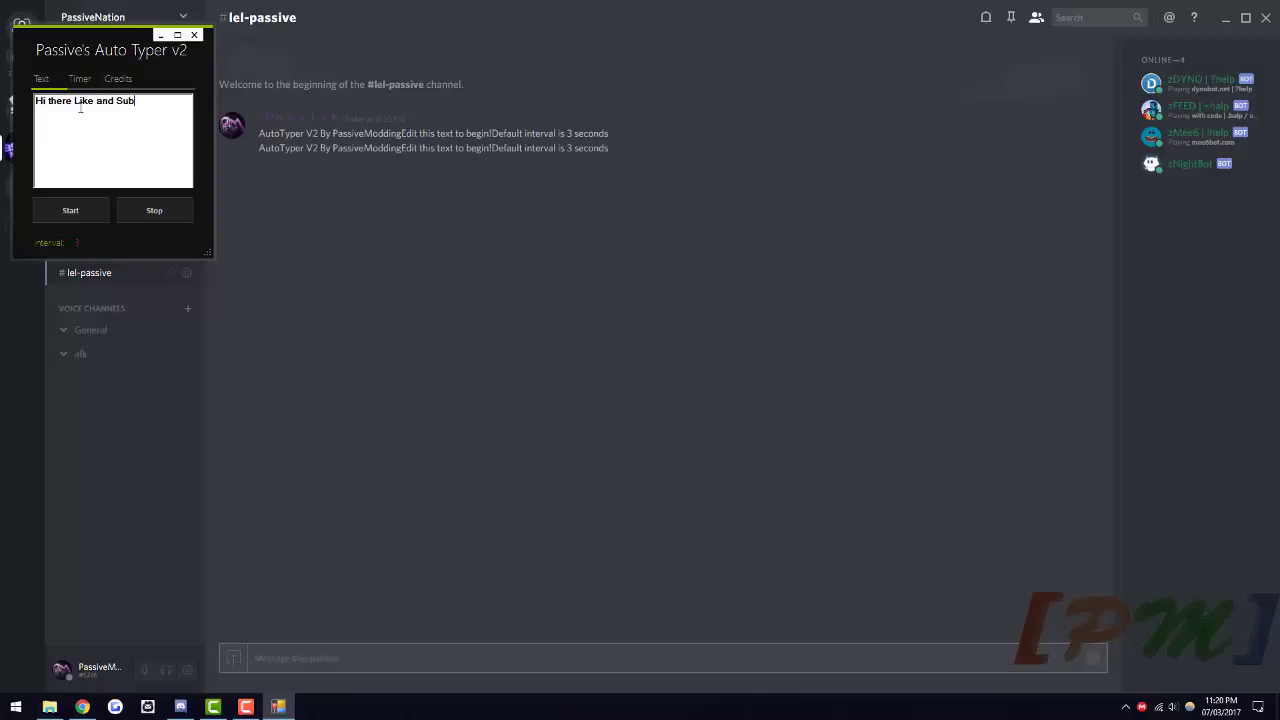
pyautogui.click(66, 212)
pyautogui.click(277, 655)
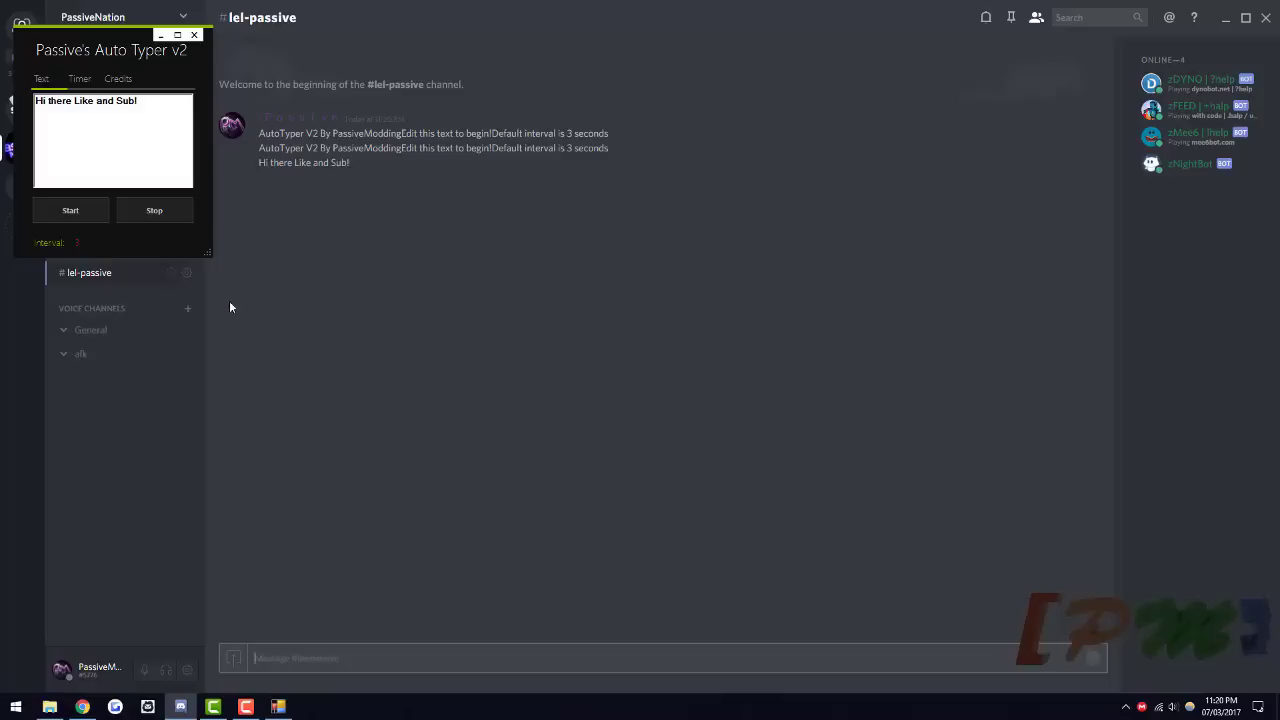
pyautogui.click(152, 210)
# Check the Timer intervals and keep posting the message into #lel-passive every 3 seconds.
pyautogui.click(70, 82)
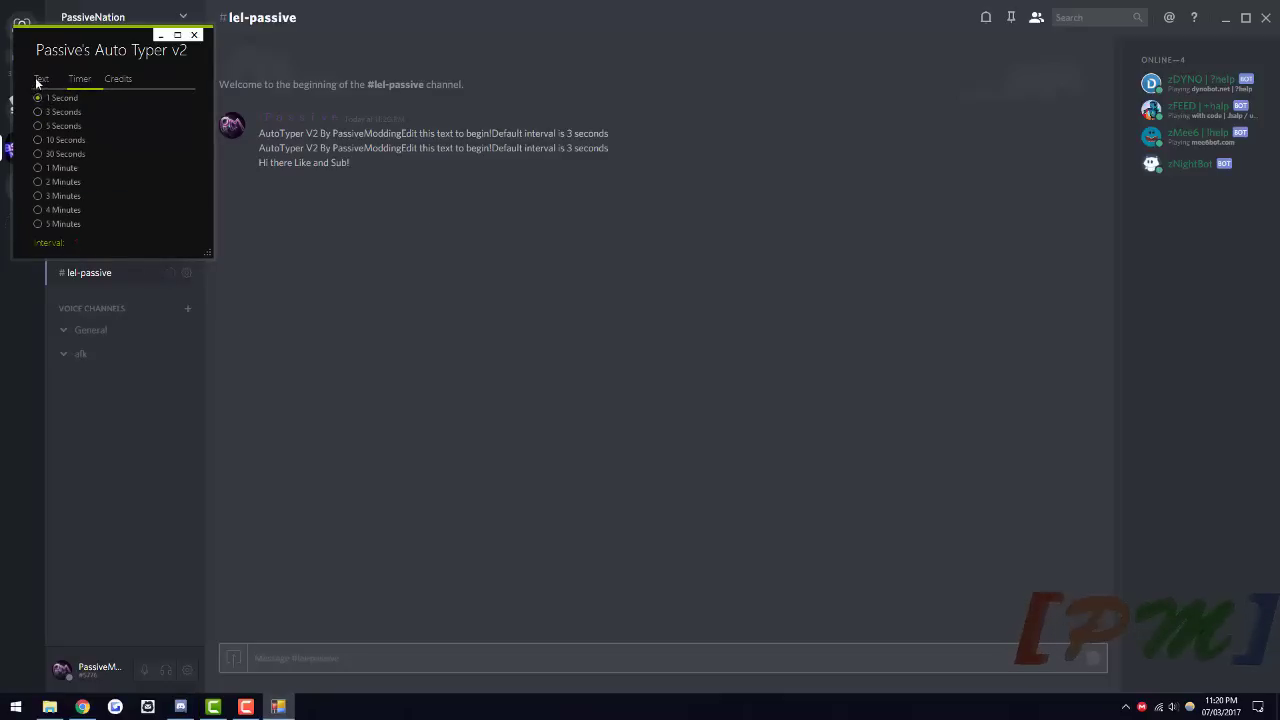
pyautogui.click(41, 80)
pyautogui.click(330, 655)
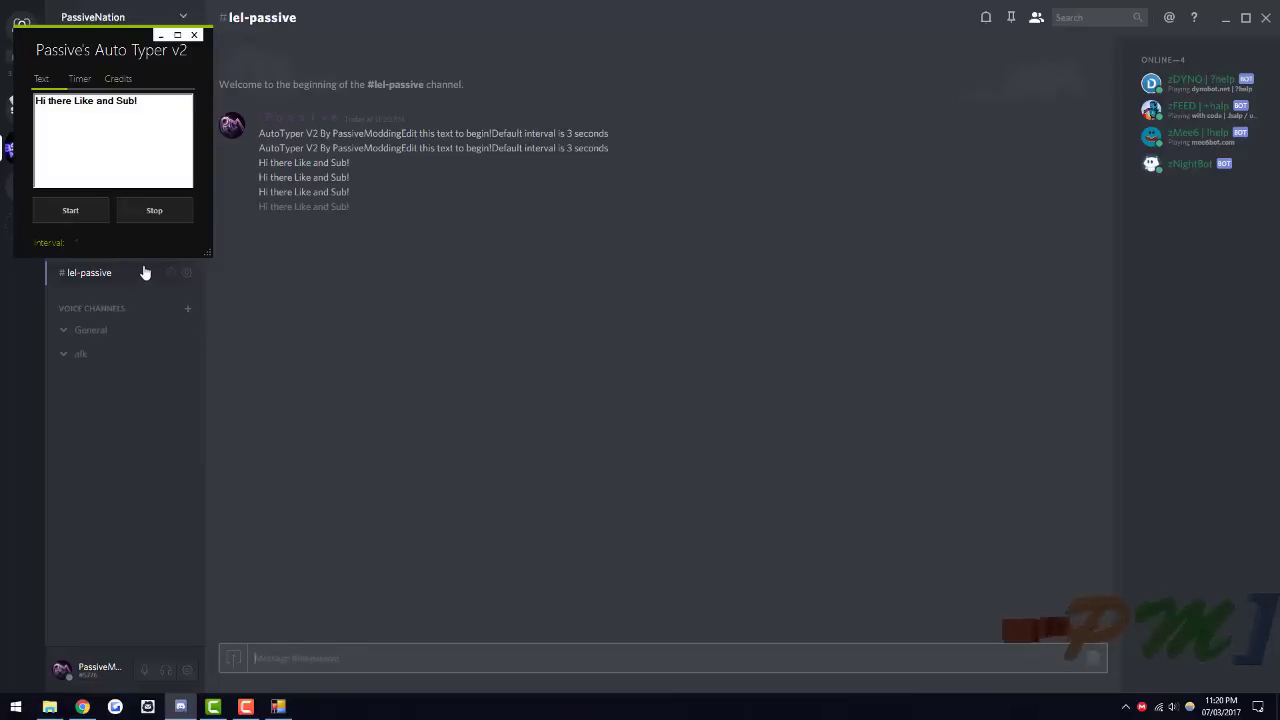
pyautogui.click(143, 211)
pyautogui.click(79, 79)
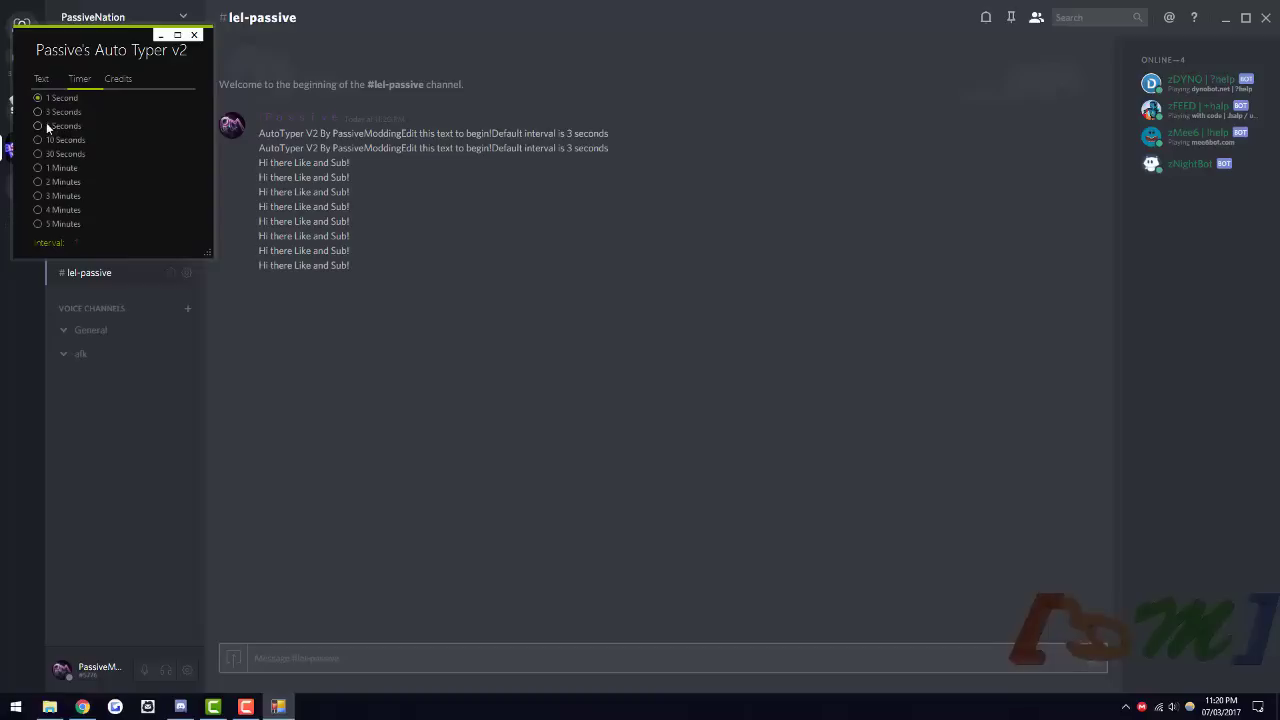
pyautogui.click(41, 80)
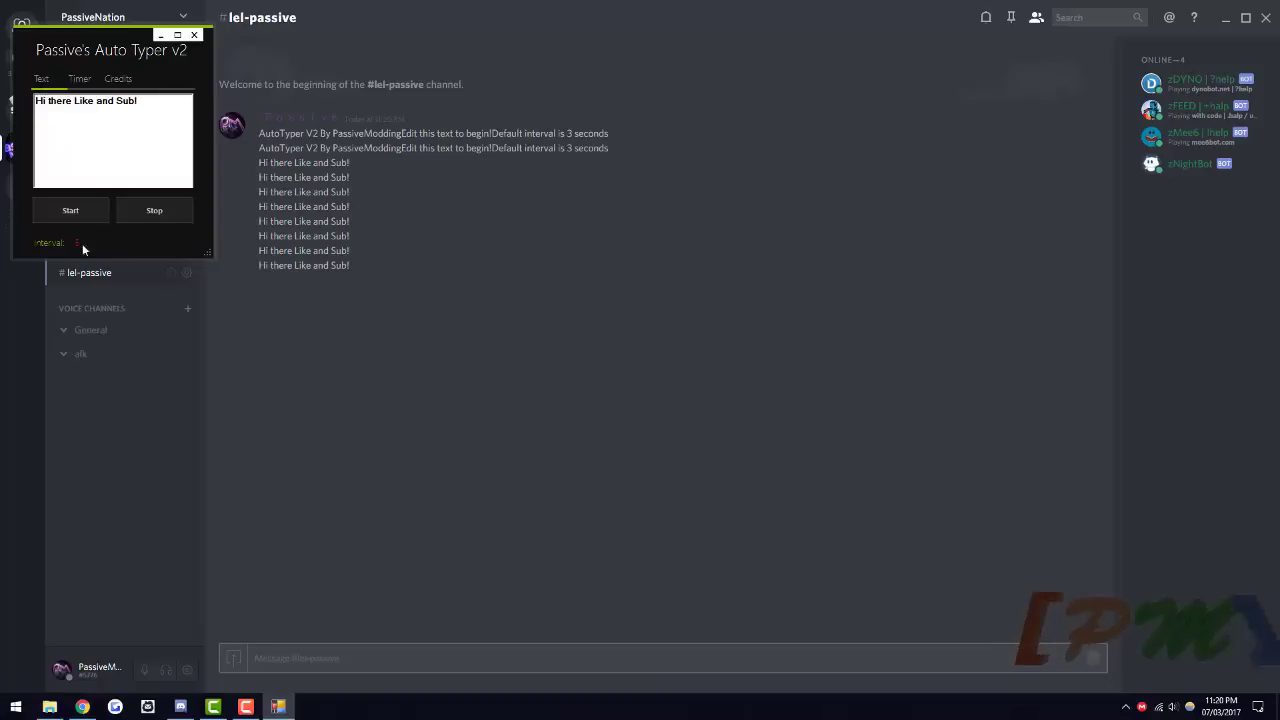
pyautogui.click(316, 666)
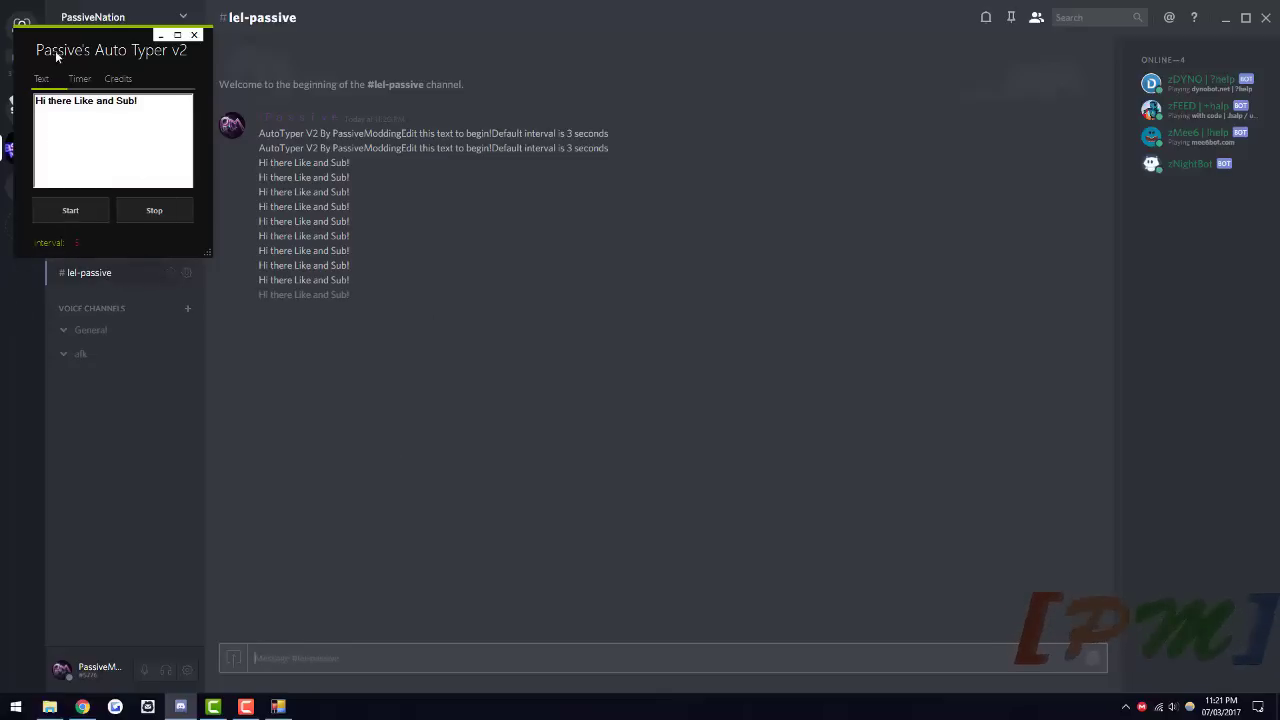
# Try the 5, 3 and 2 minute intervals, settle on 1 second, post three copies, then stop.
pyautogui.click(80, 78)
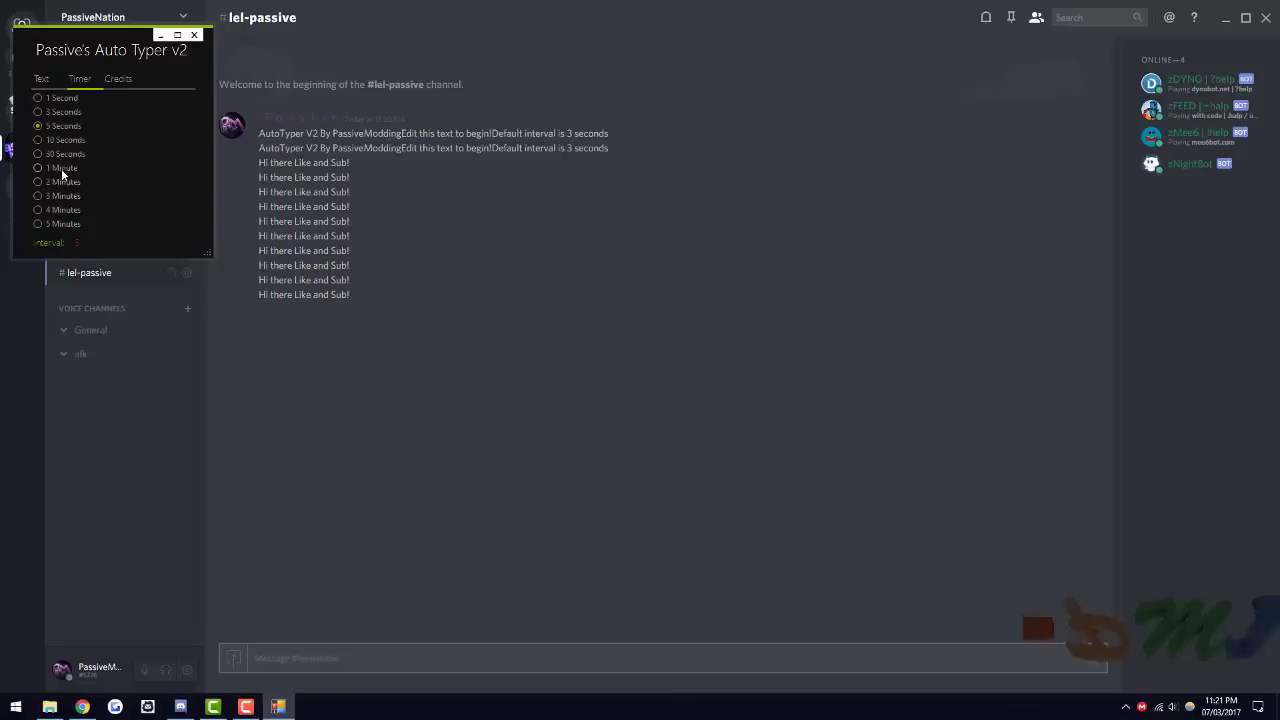
pyautogui.click(37, 223)
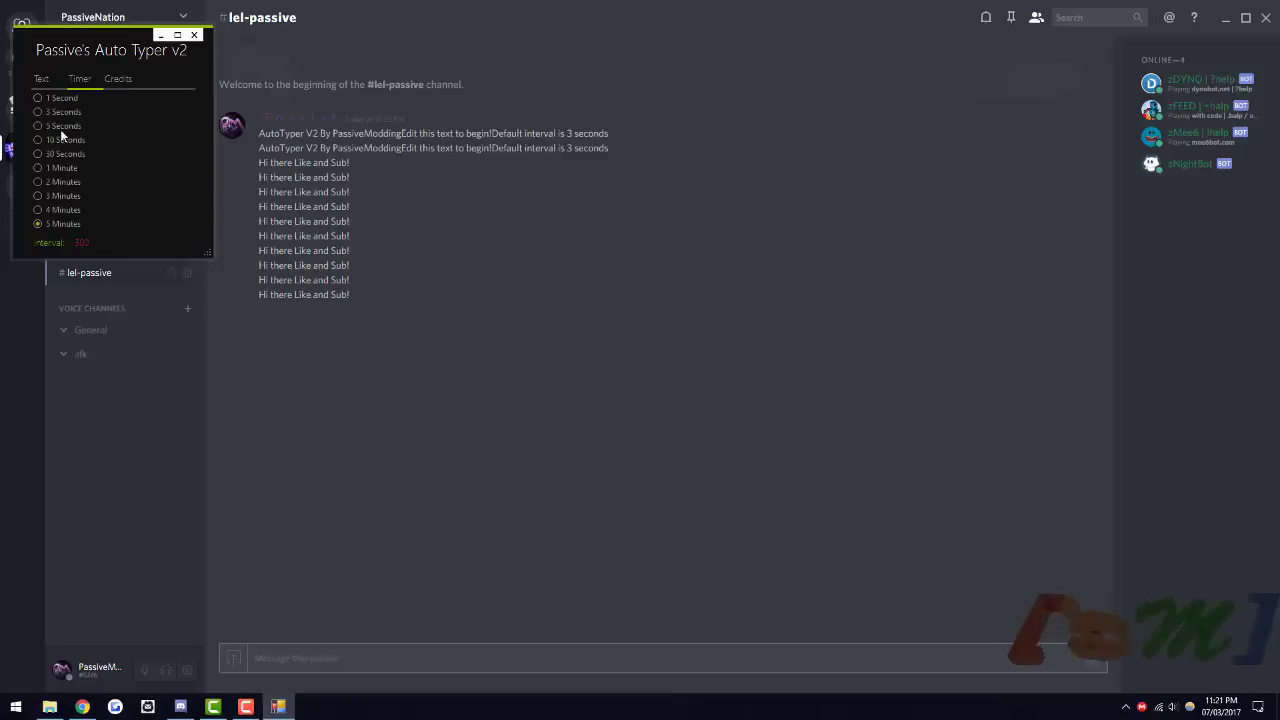
pyautogui.click(37, 195)
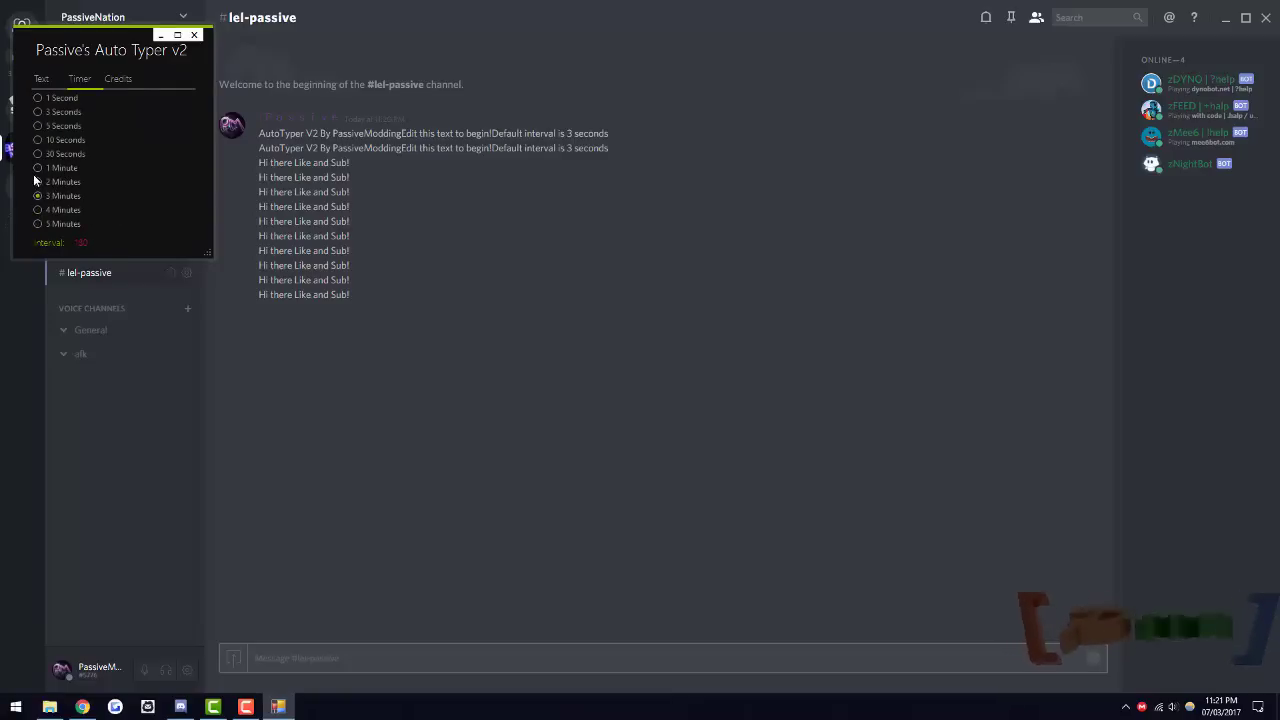
pyautogui.click(37, 182)
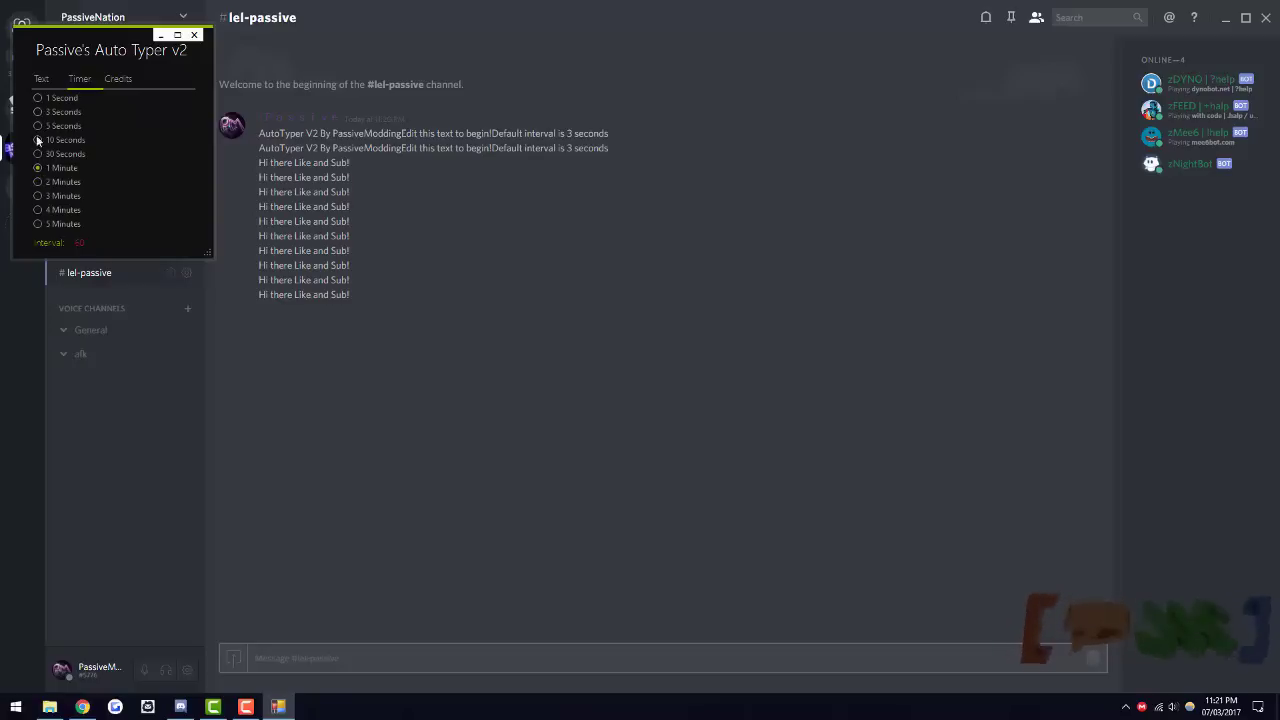
pyautogui.click(38, 98)
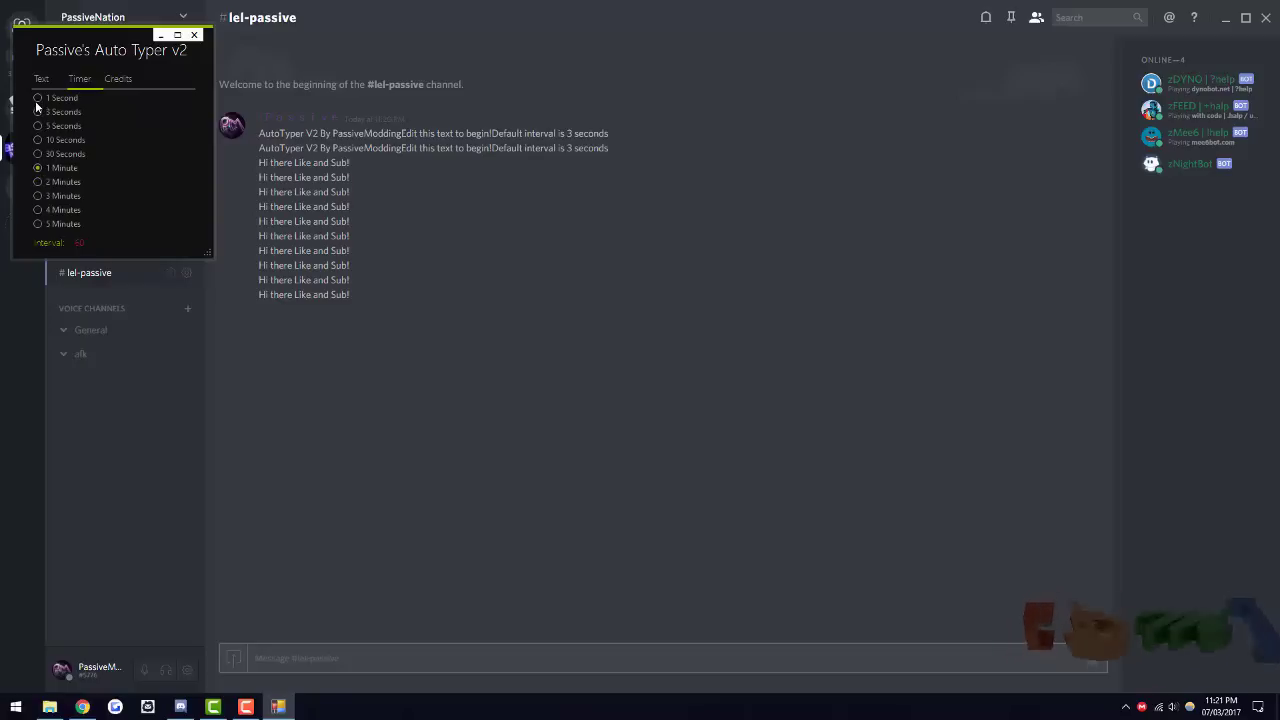
pyautogui.click(307, 659)
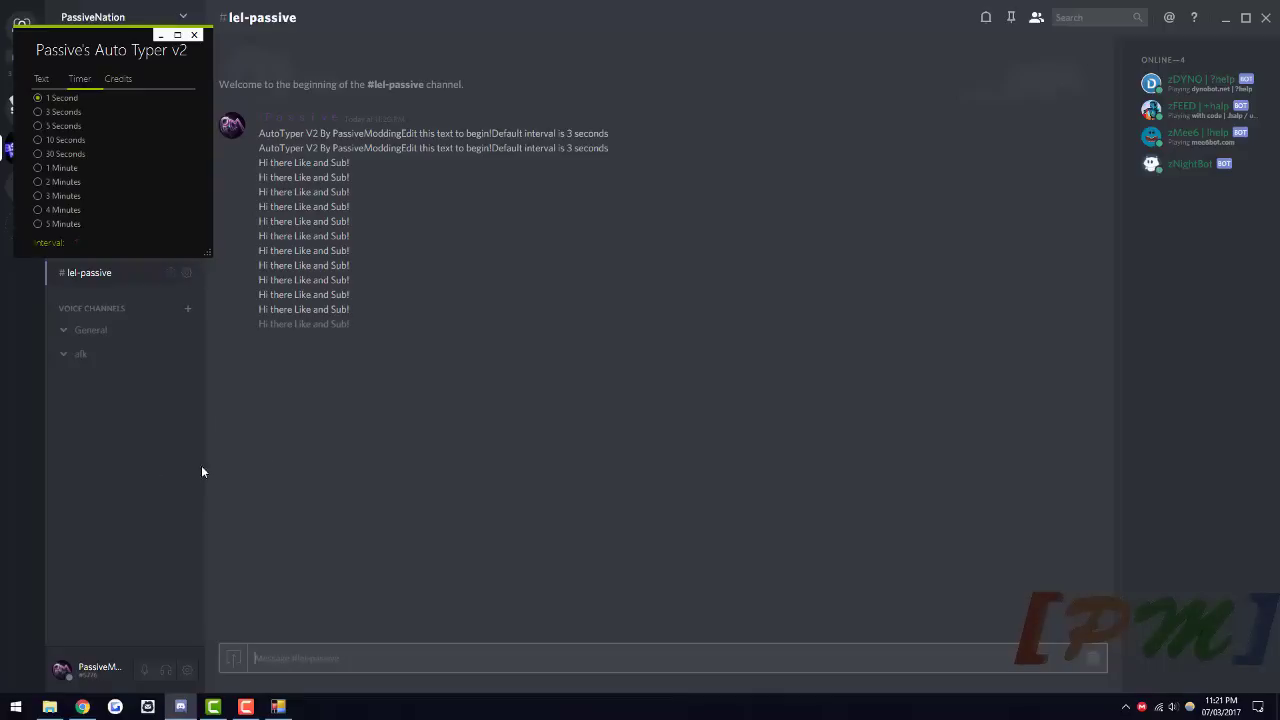
pyautogui.click(41, 78)
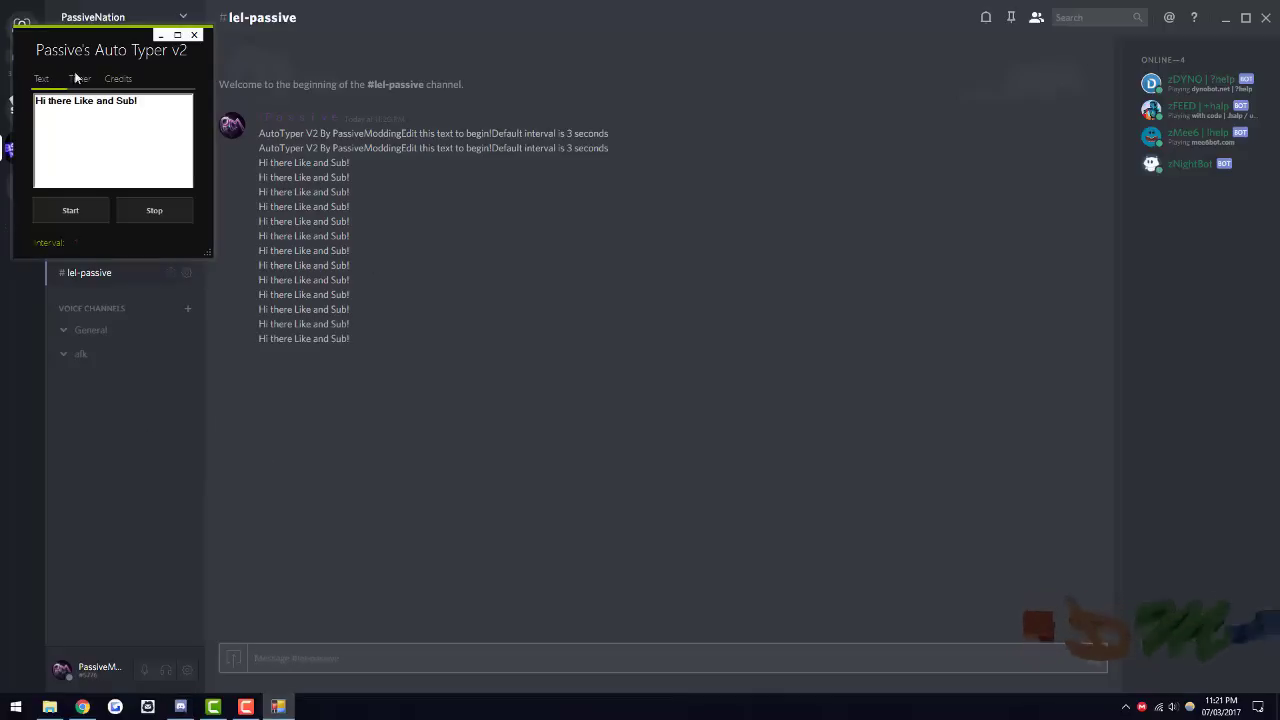
pyautogui.click(150, 210)
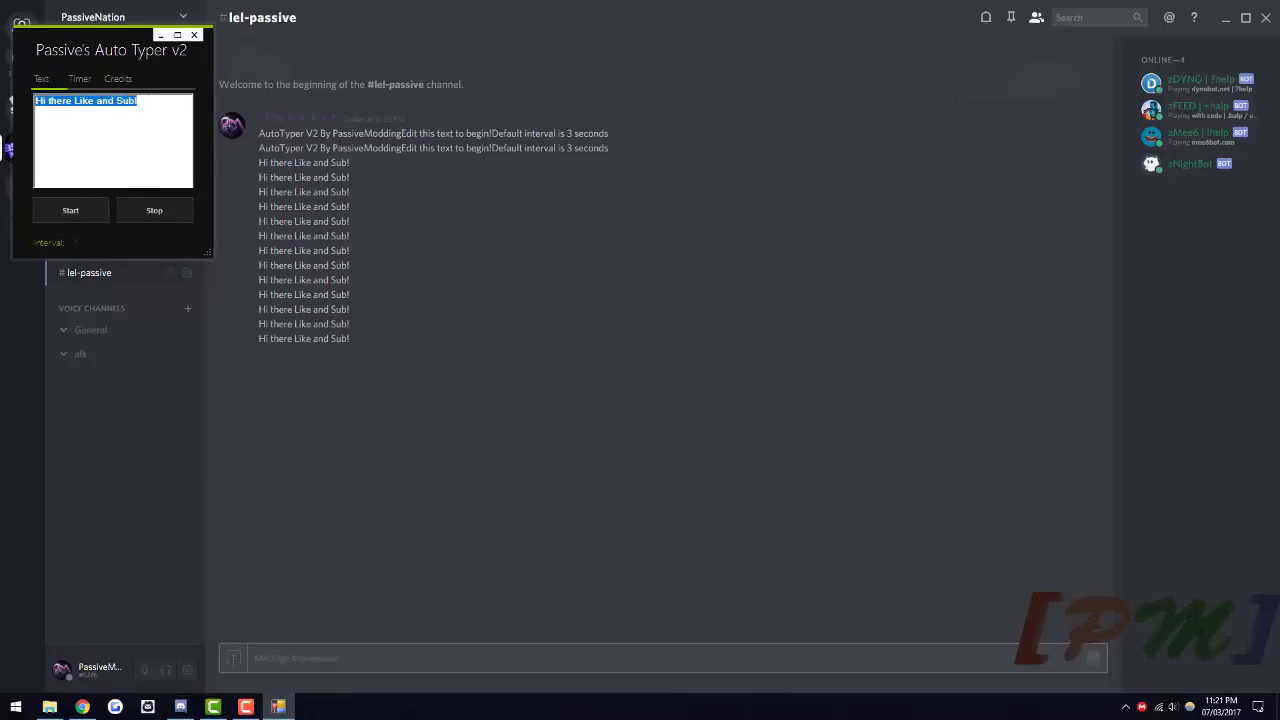
# Clear the typer's message text, centre its window, and visit #rules before returning to #lel-passive.
pyautogui.press('BackSpace')
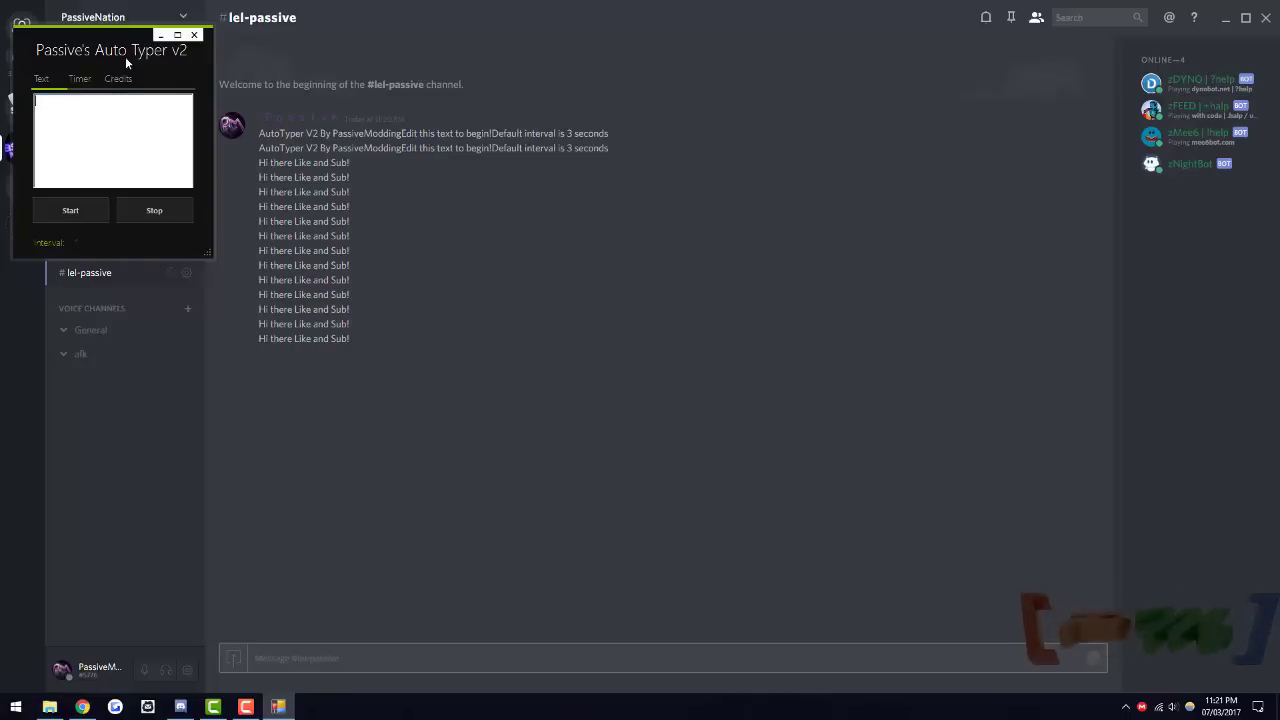
pyautogui.moveTo(103, 47); pyautogui.dragTo(774, 145)
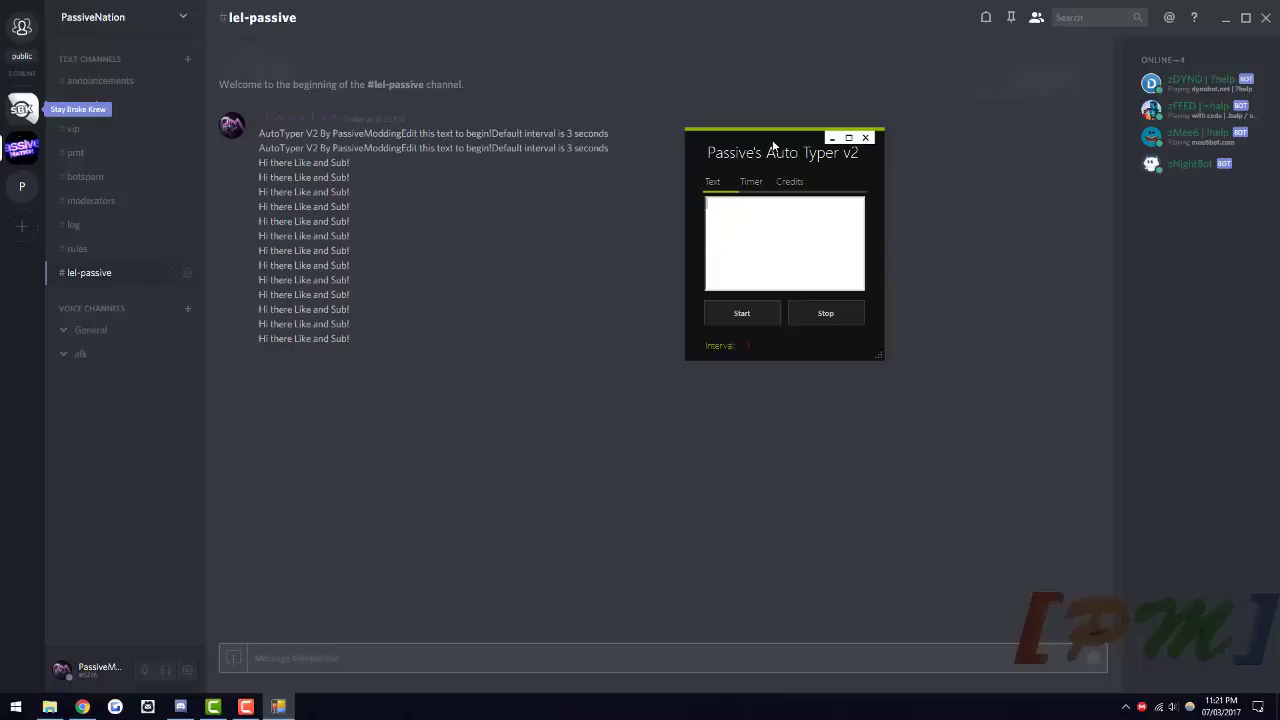
pyautogui.click(786, 184)
pyautogui.click(714, 182)
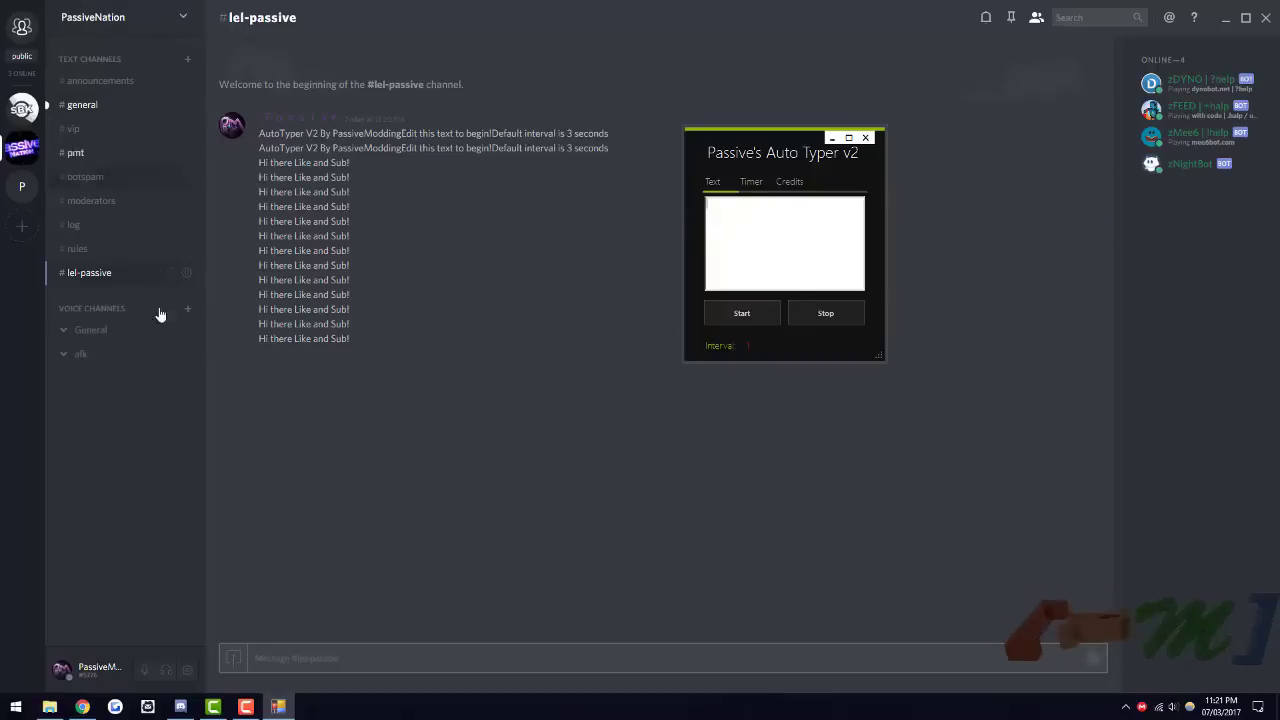
pyautogui.click(100, 249)
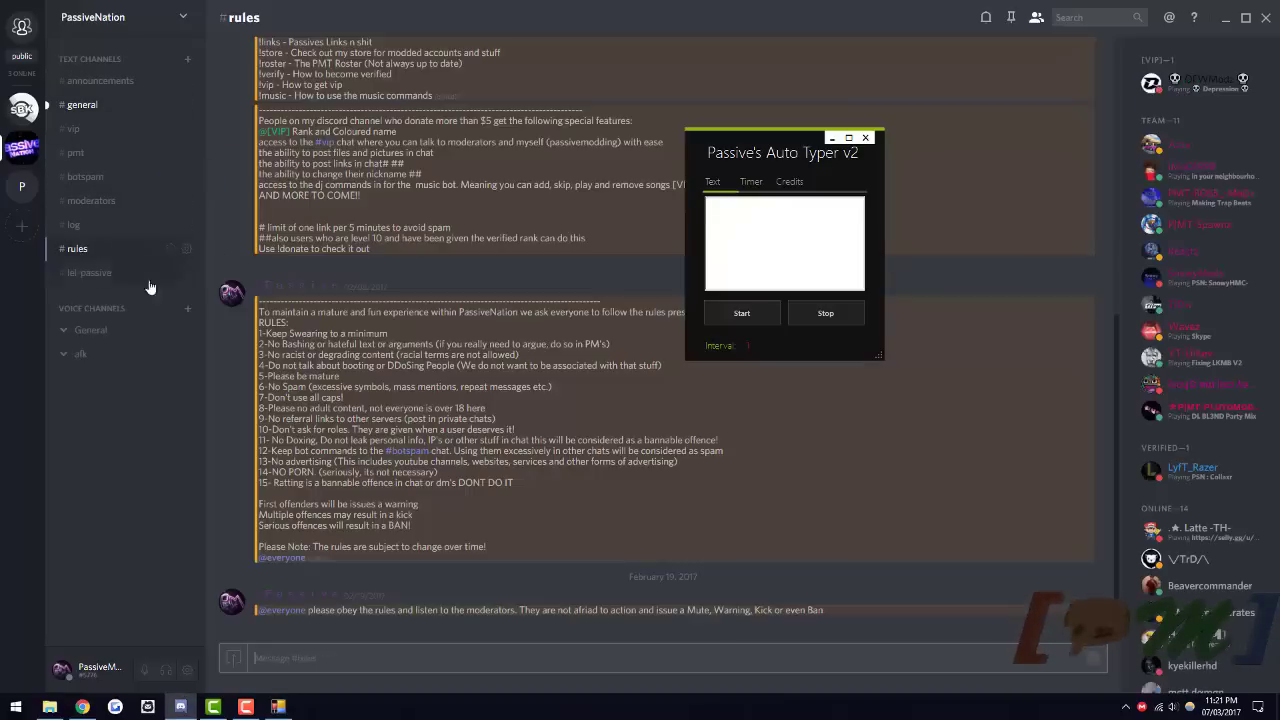
pyautogui.click(86, 273)
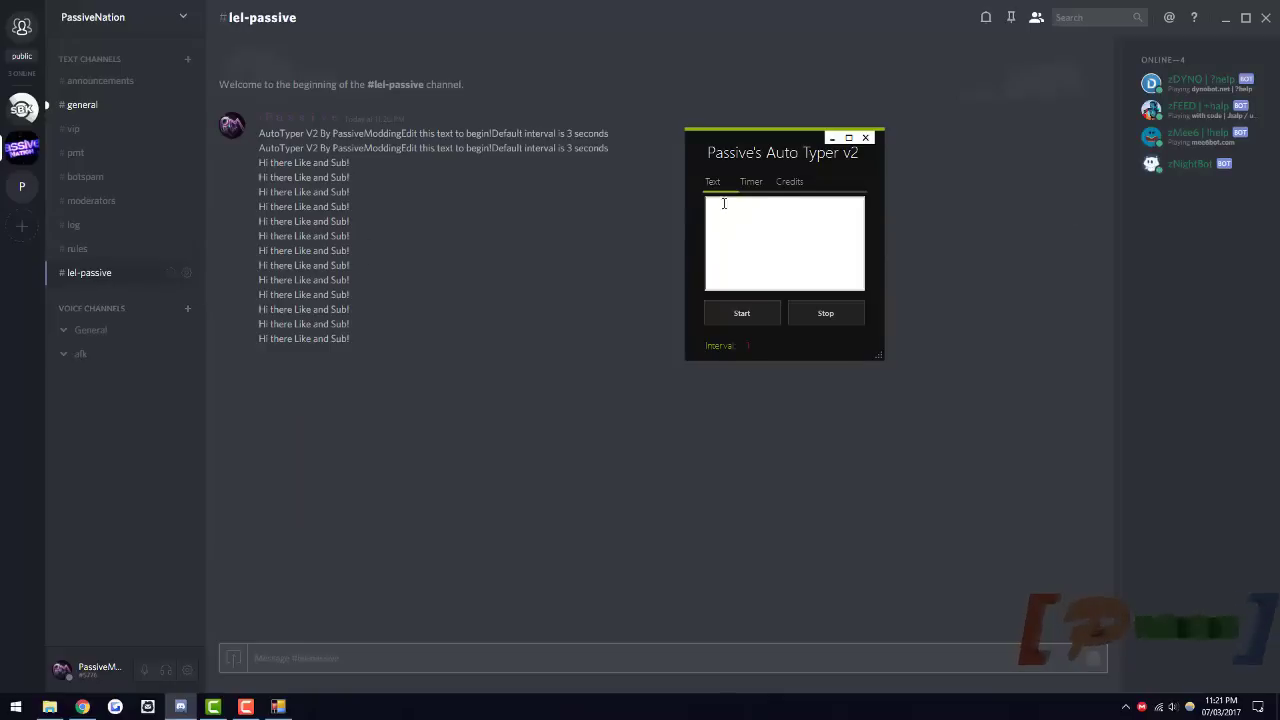
# Show the Credits page and follow its Youtube and Website links.
pyautogui.click(789, 181)
pyautogui.click(777, 229)
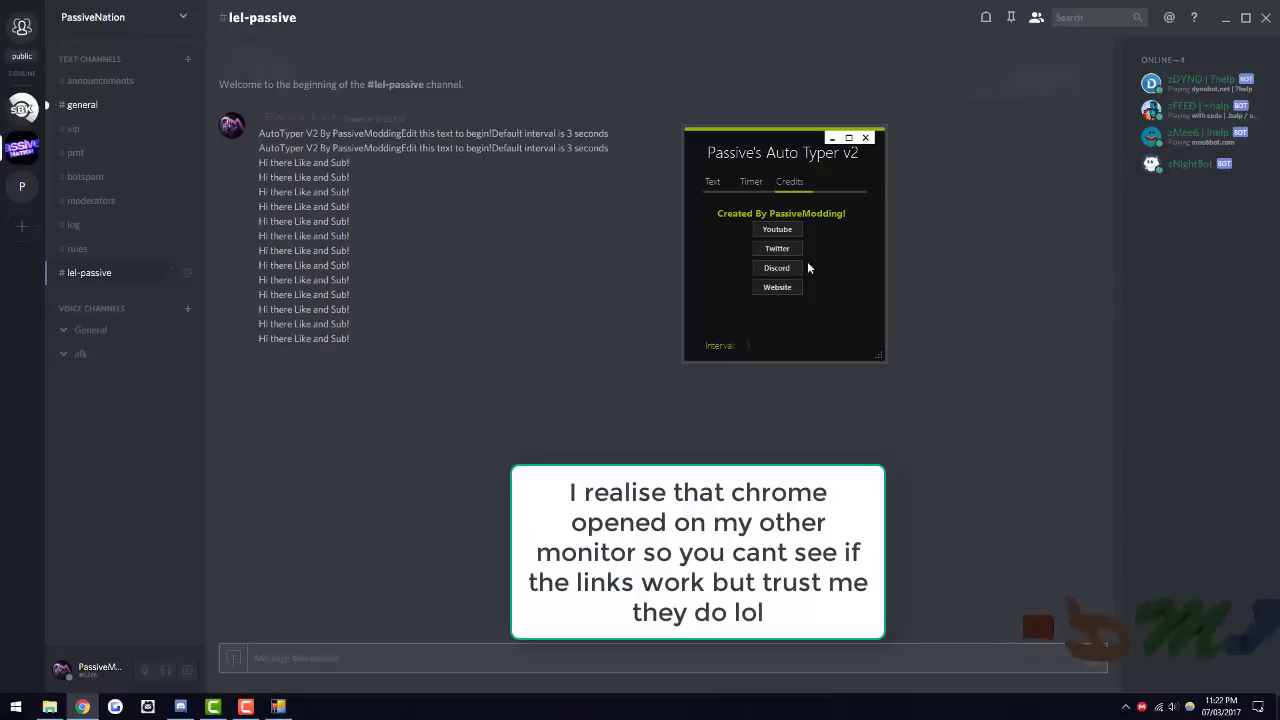
pyautogui.click(785, 287)
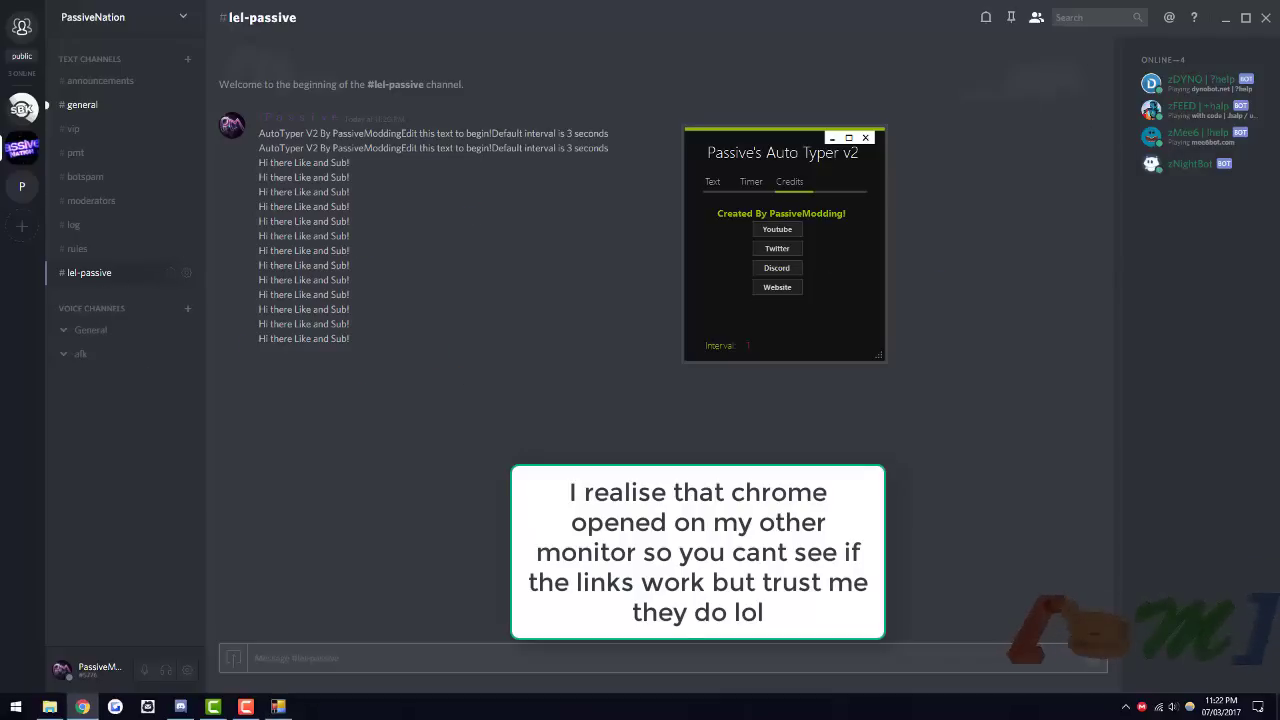